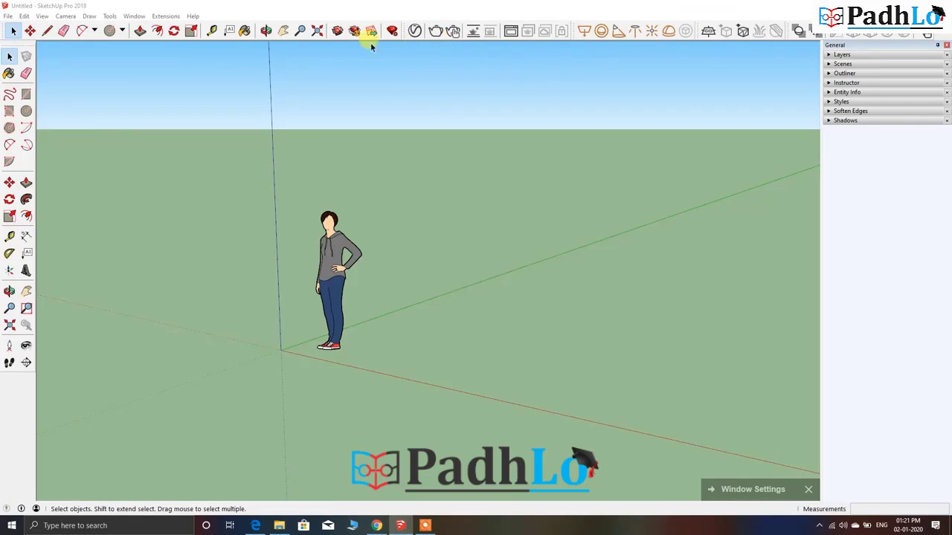
# Check in the toolbar list that the V-Ray for SketchUp, Lights, Objects and Utilities toolbars are enabled
pyautogui.click(44, 16)
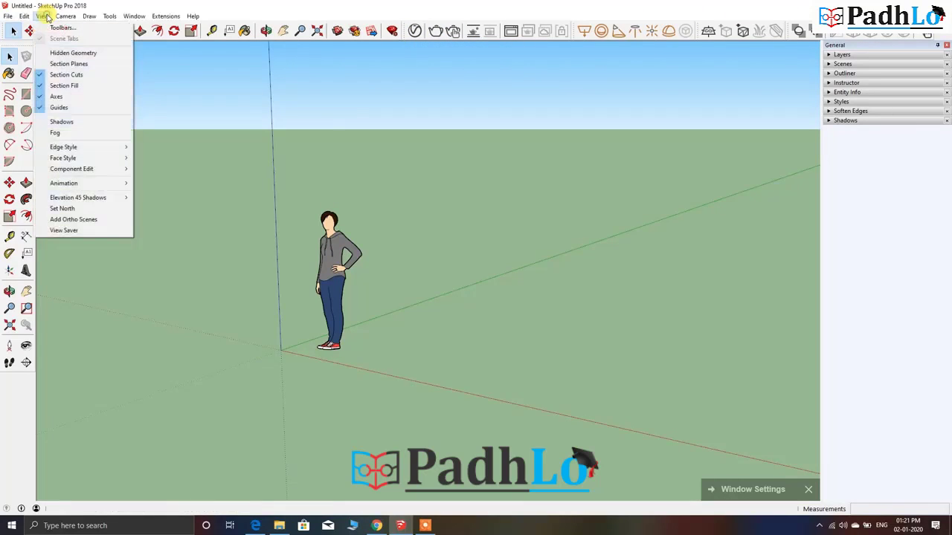
pyautogui.click(61, 28)
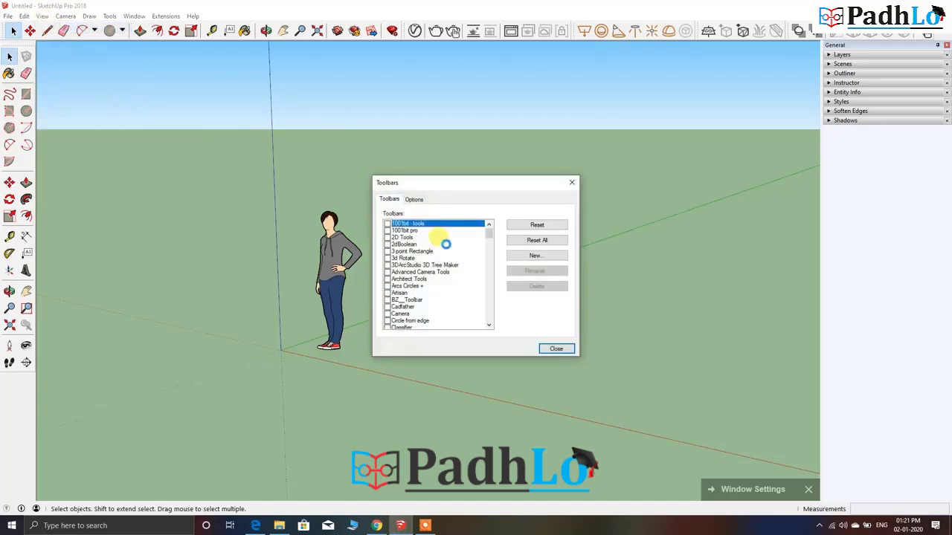
pyautogui.moveTo(488, 232); pyautogui.dragTo(489, 318)
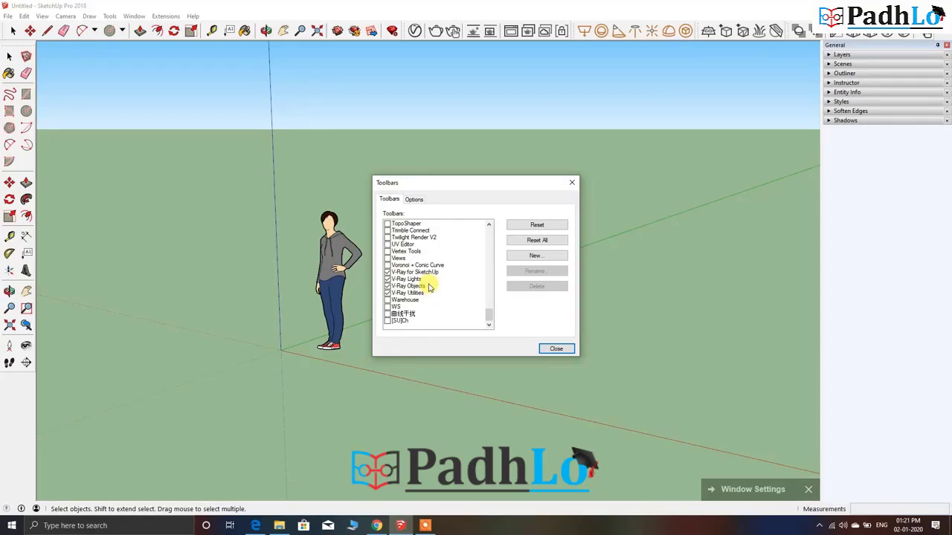
pyautogui.click(557, 349)
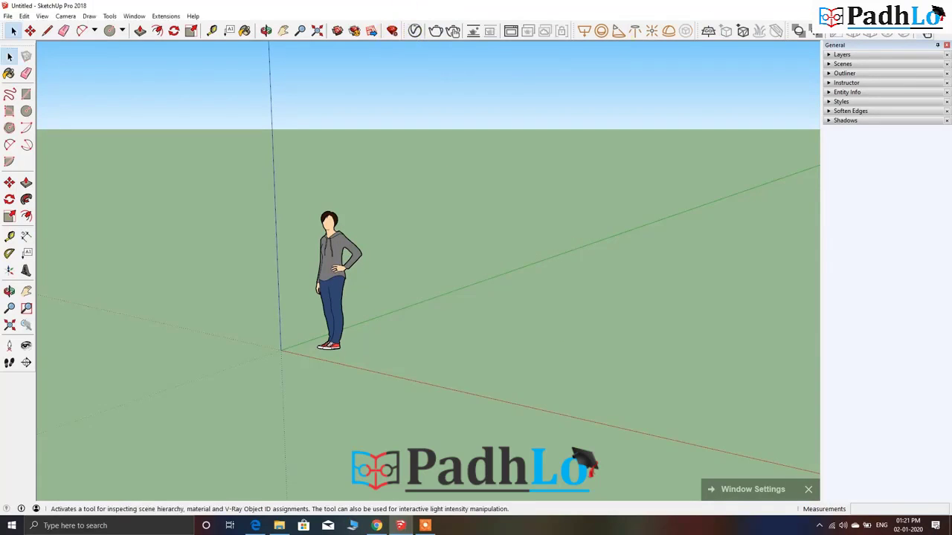
# Open the V-Ray Asset Editor on the scene's materials and shift its window slightly over the model
pyautogui.click(415, 31)
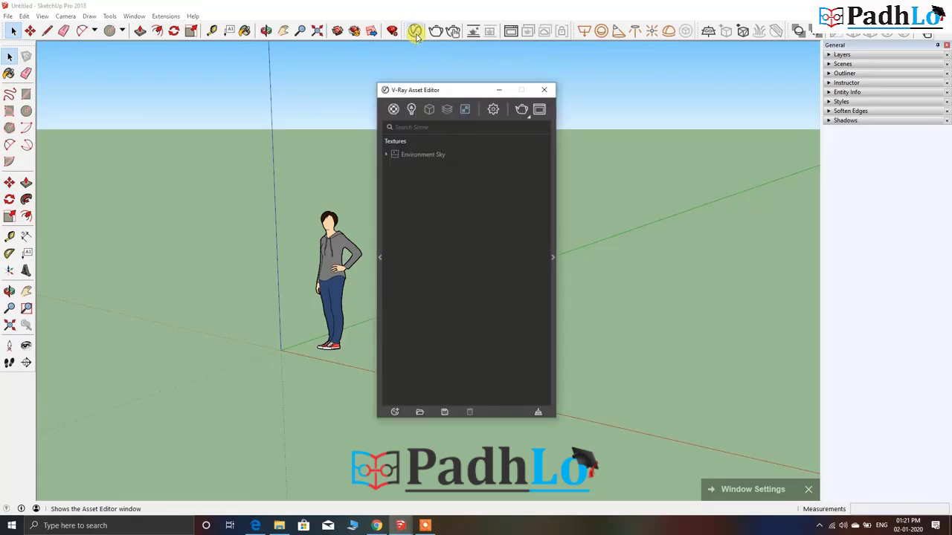
pyautogui.click(392, 110)
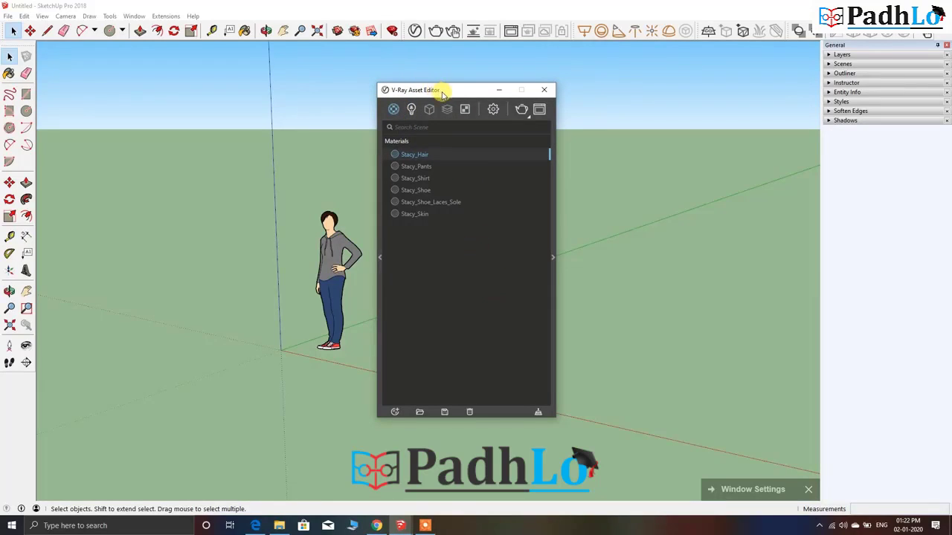
pyautogui.moveTo(441, 90); pyautogui.dragTo(456, 91)
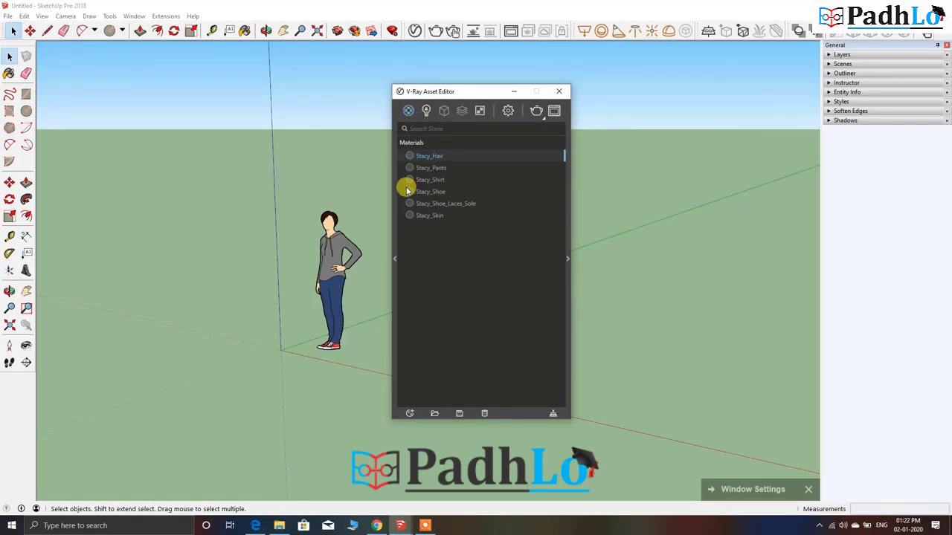
# Examine the asset types that can be created for materials, lights, geometries and render elements
pyautogui.click(409, 112)
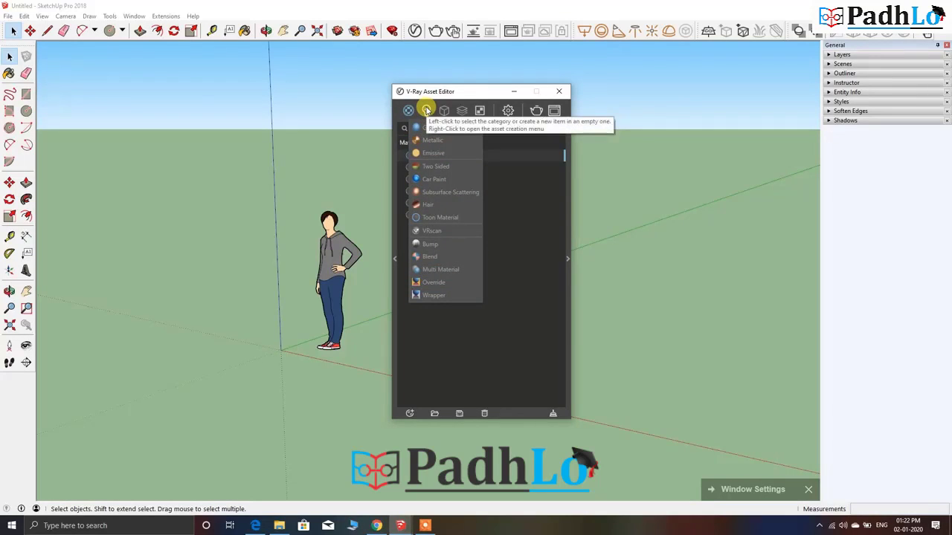
pyautogui.click(426, 110)
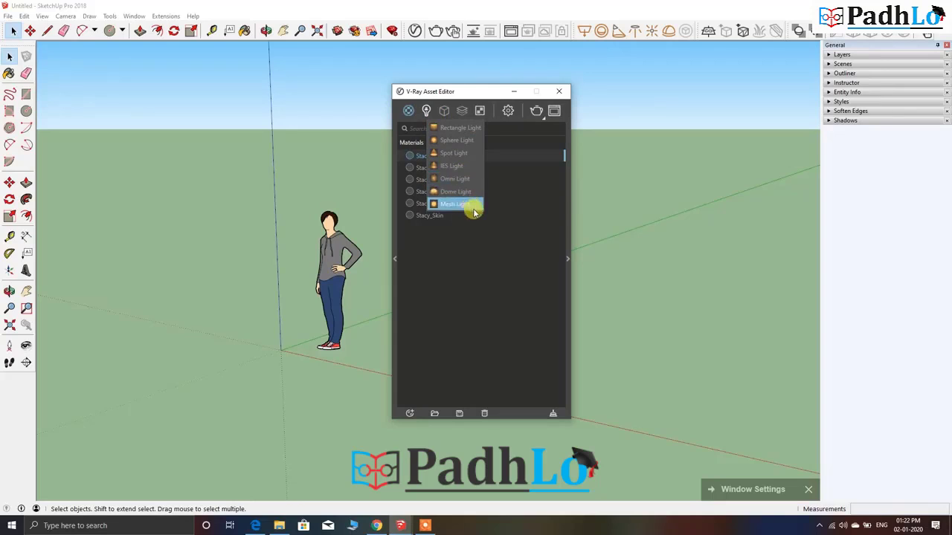
pyautogui.click(444, 111)
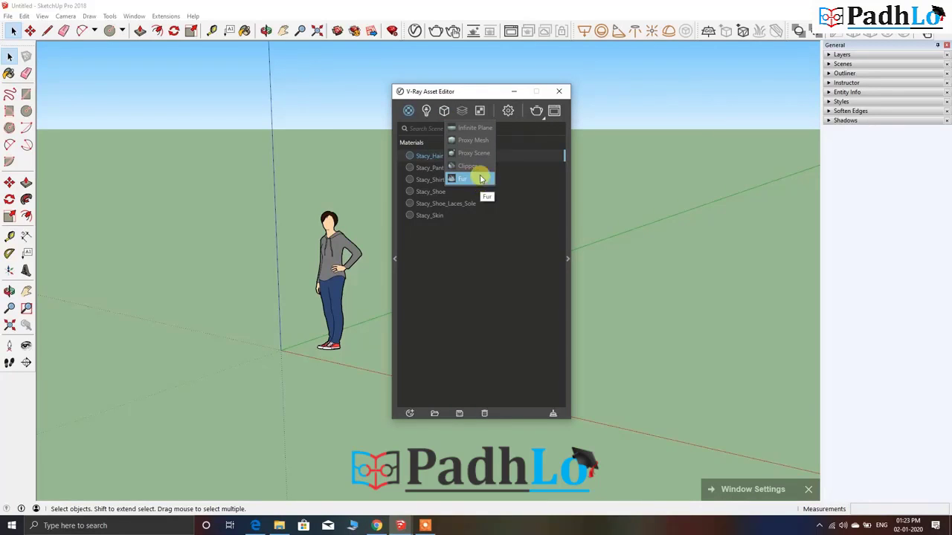
pyautogui.click(459, 111)
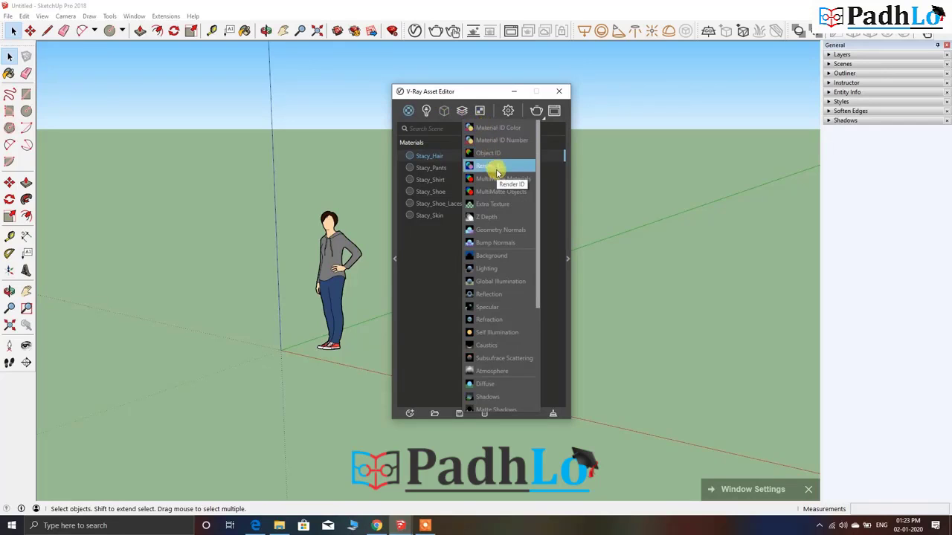
pyautogui.scroll(-4, 503, 223)
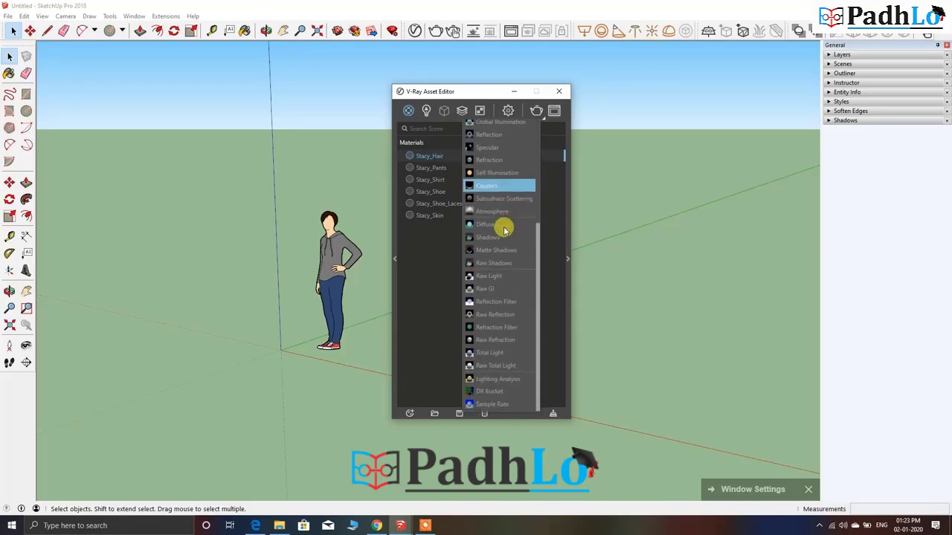
pyautogui.scroll(4, 484, 297)
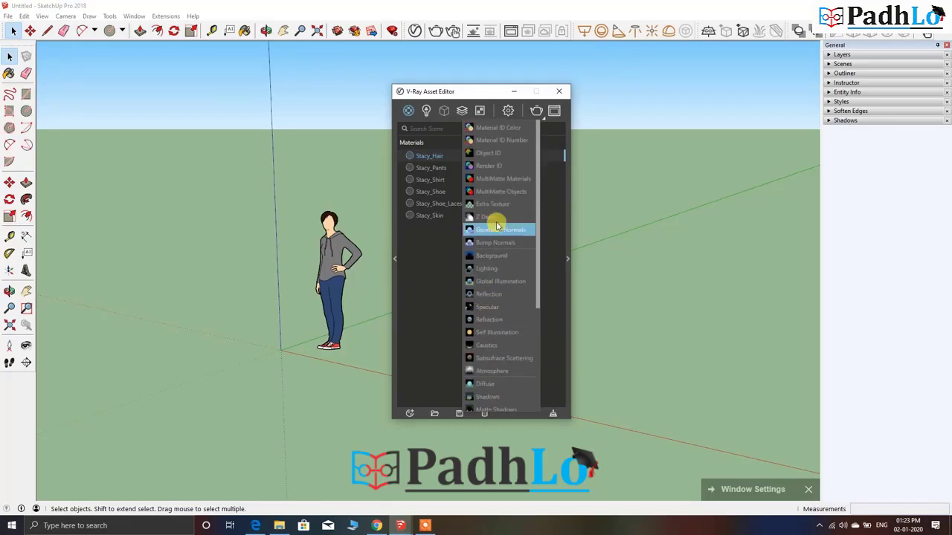
# Examine the texture types that can be created and the scene's texture list, ending on the materials list
pyautogui.rightClick(480, 110)
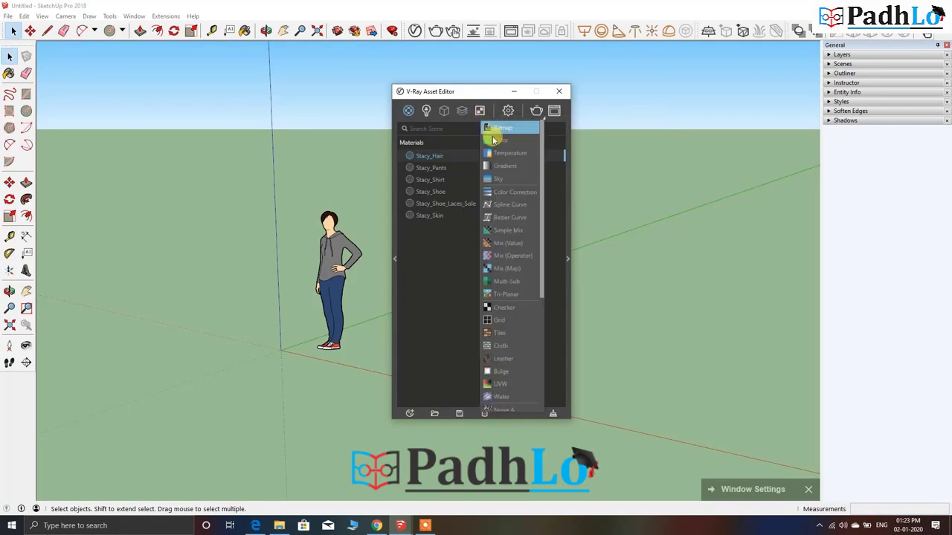
pyautogui.scroll(-5, 509, 216)
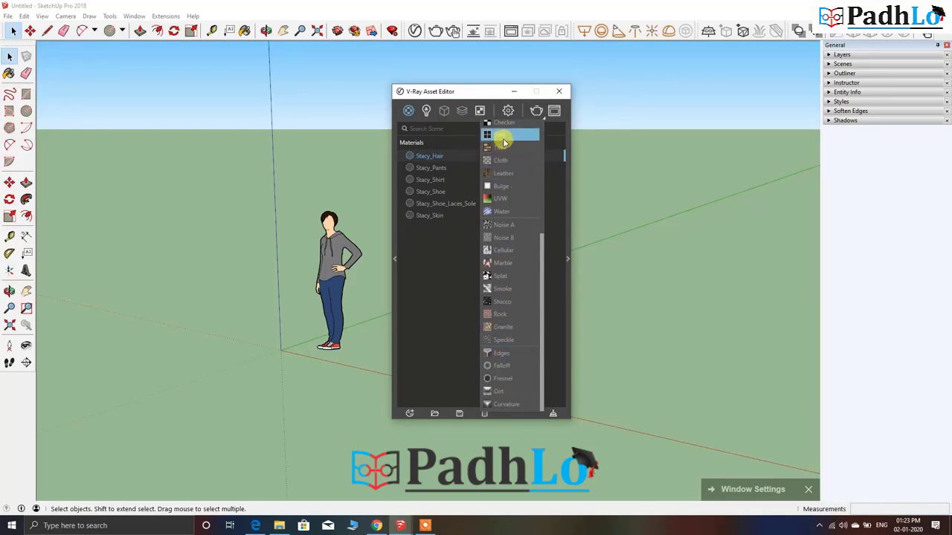
pyautogui.click(479, 110)
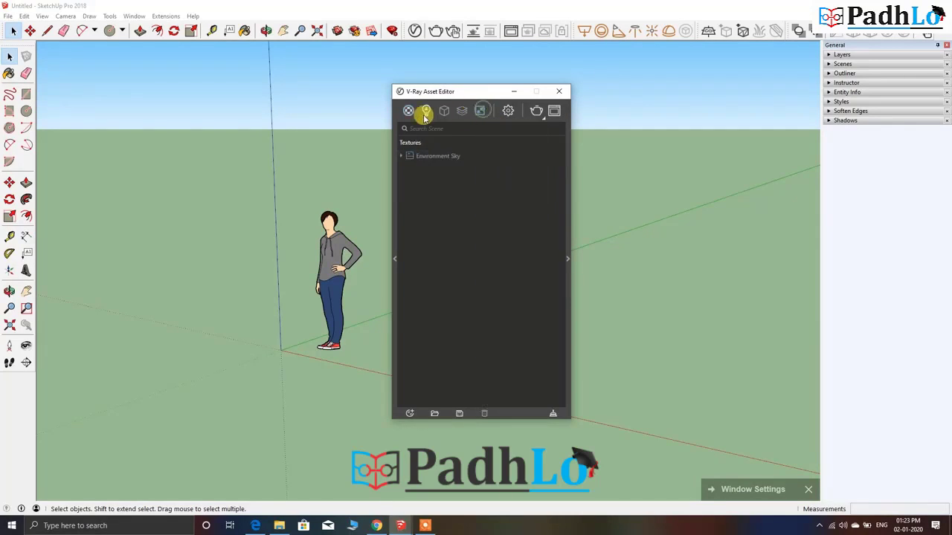
pyautogui.click(409, 111)
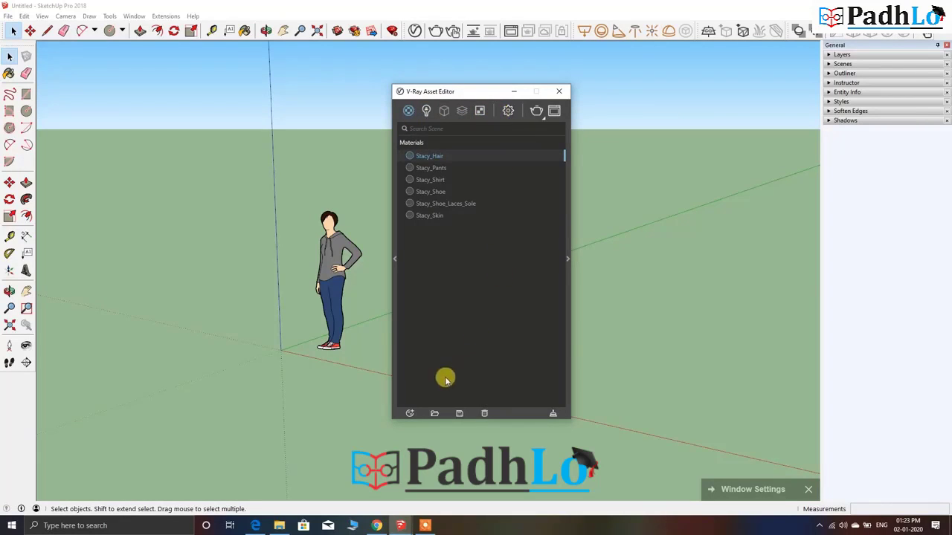
# Look through the geometry, light and render element choices offered for adding a new asset
pyautogui.click(412, 414)
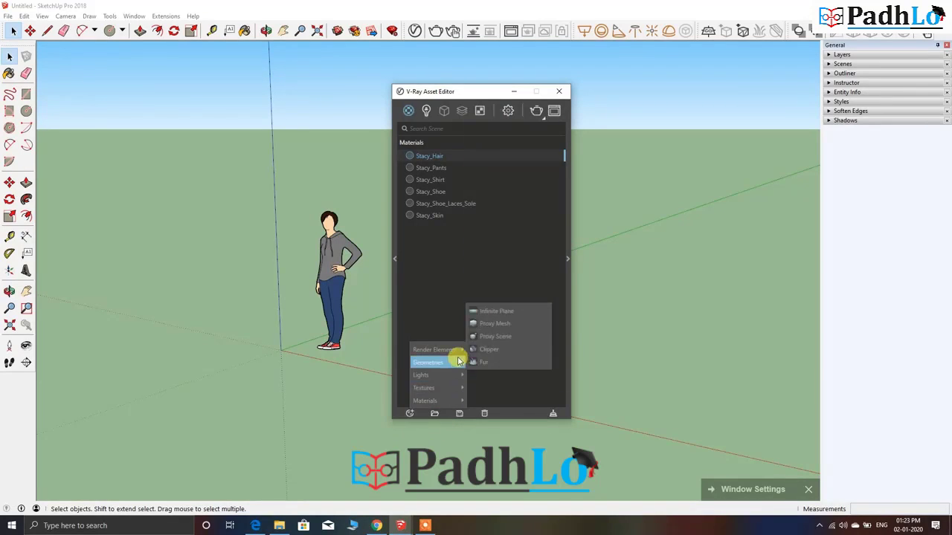
pyautogui.moveTo(450, 402)
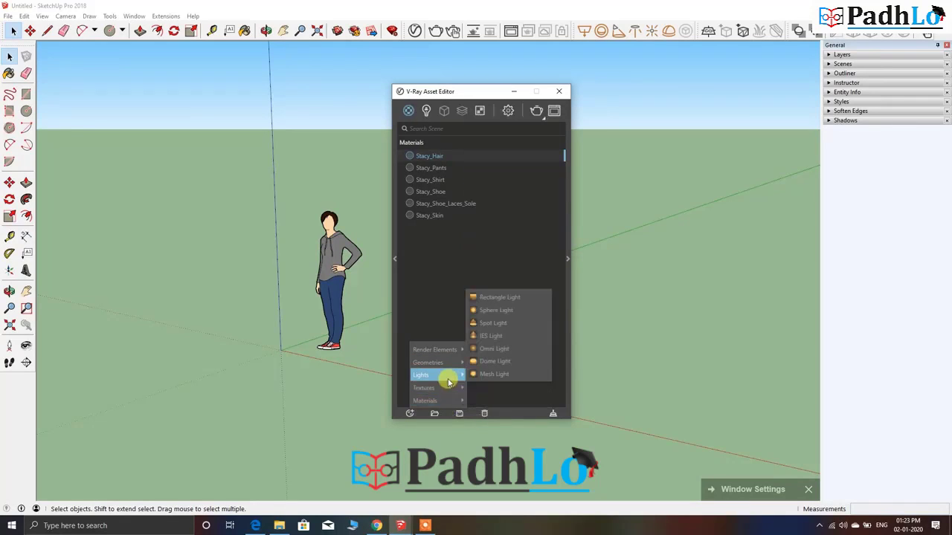
pyautogui.moveTo(455, 362)
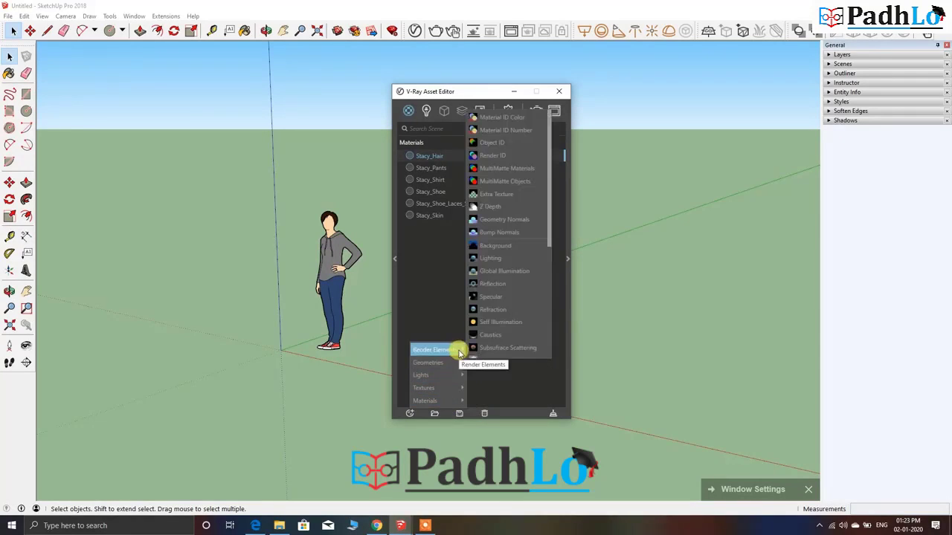
pyautogui.click(439, 294)
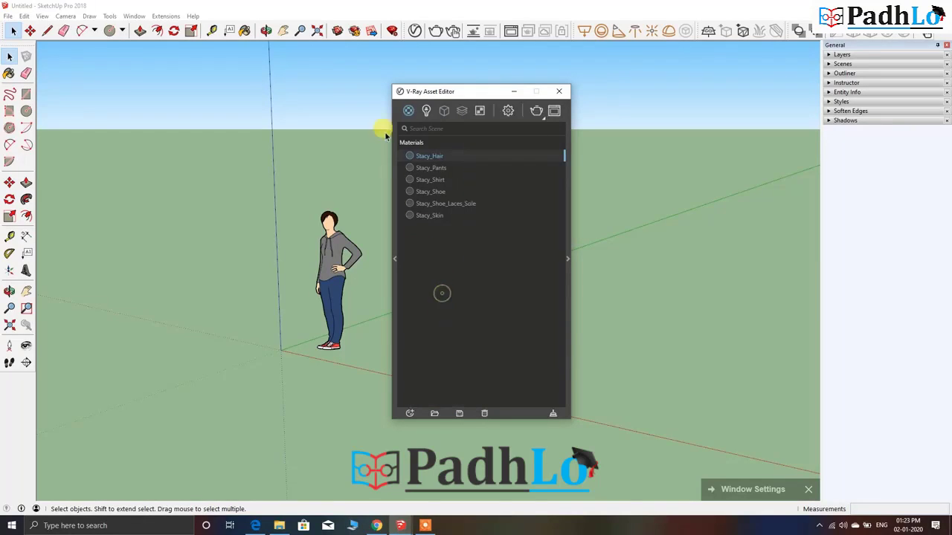
# Review the V-Ray render settings and select SunLight among the scene's lights
pyautogui.click(510, 112)
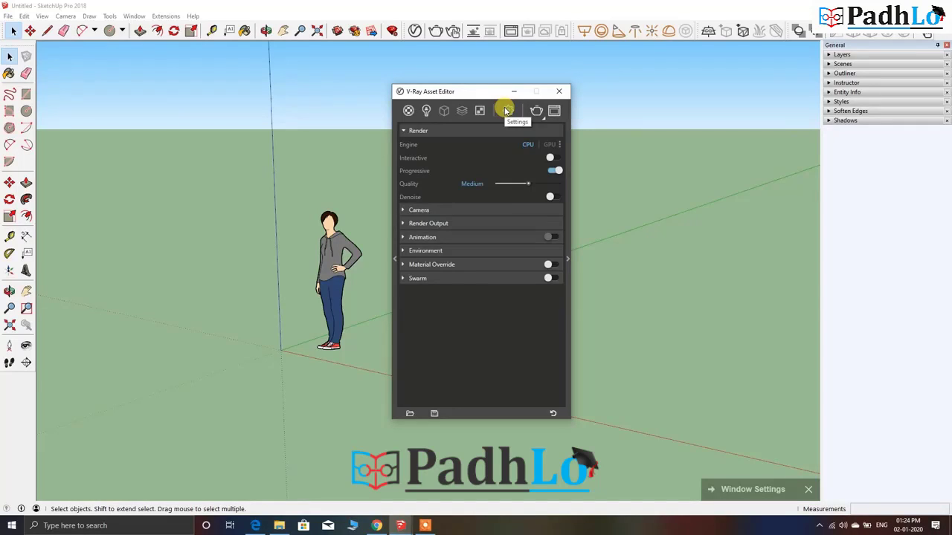
pyautogui.click(407, 111)
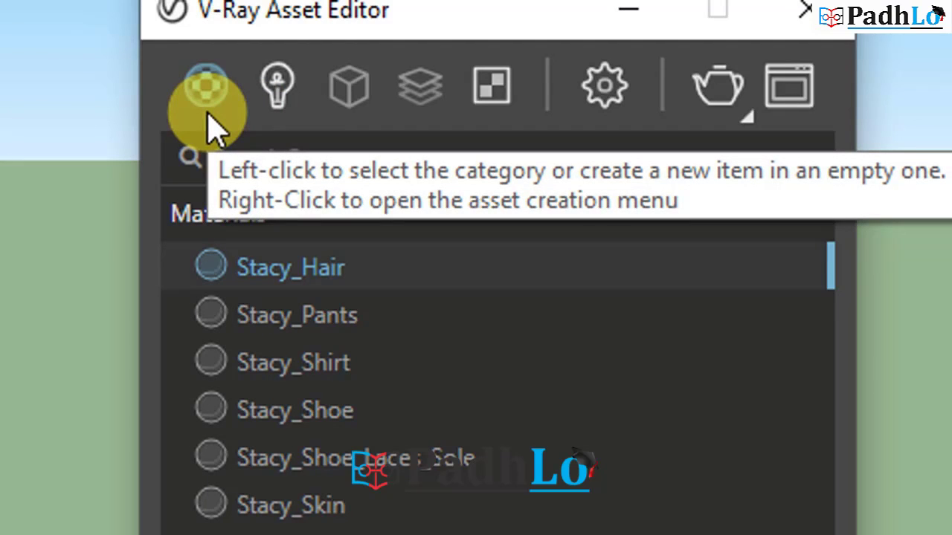
pyautogui.click(276, 122)
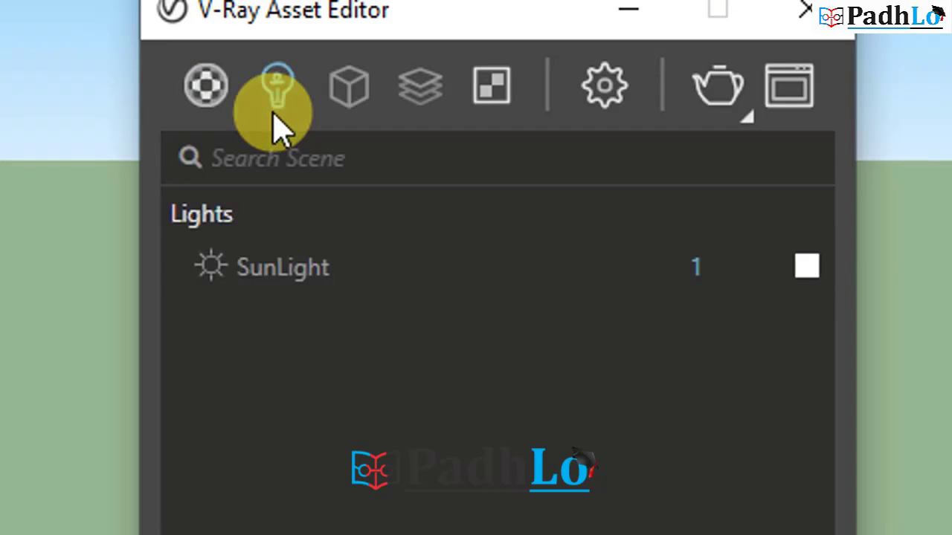
pyautogui.click(294, 288)
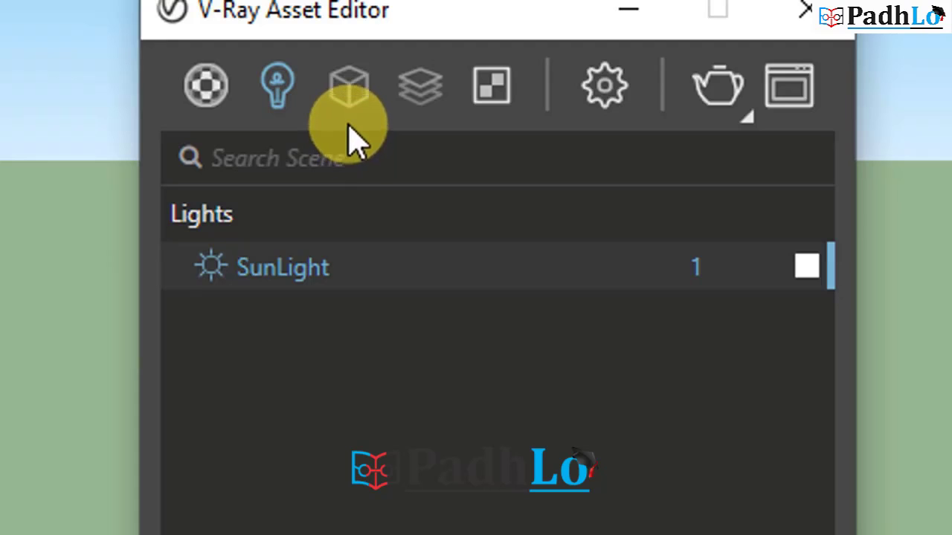
# Review the geometry and render element types that can be created as new assets
pyautogui.moveTo(340, 112)
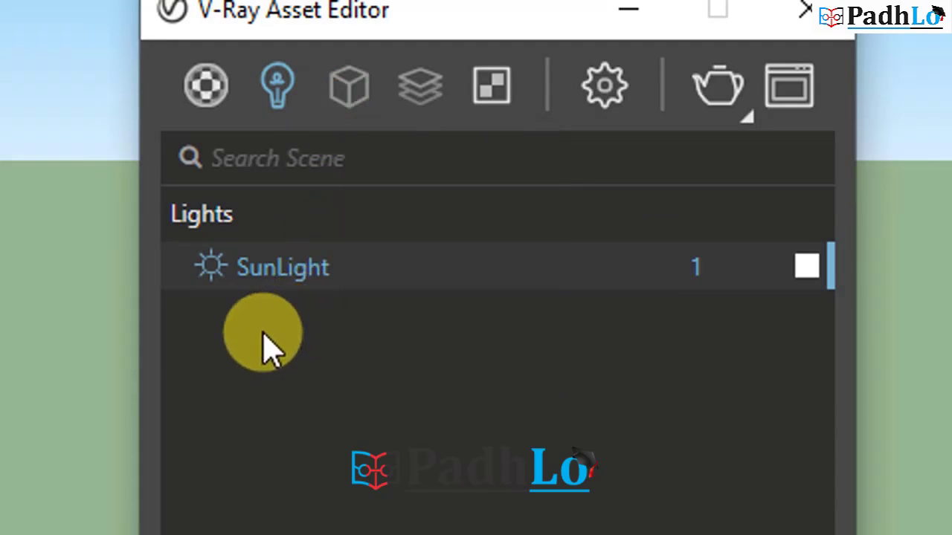
pyautogui.rightClick(342, 104)
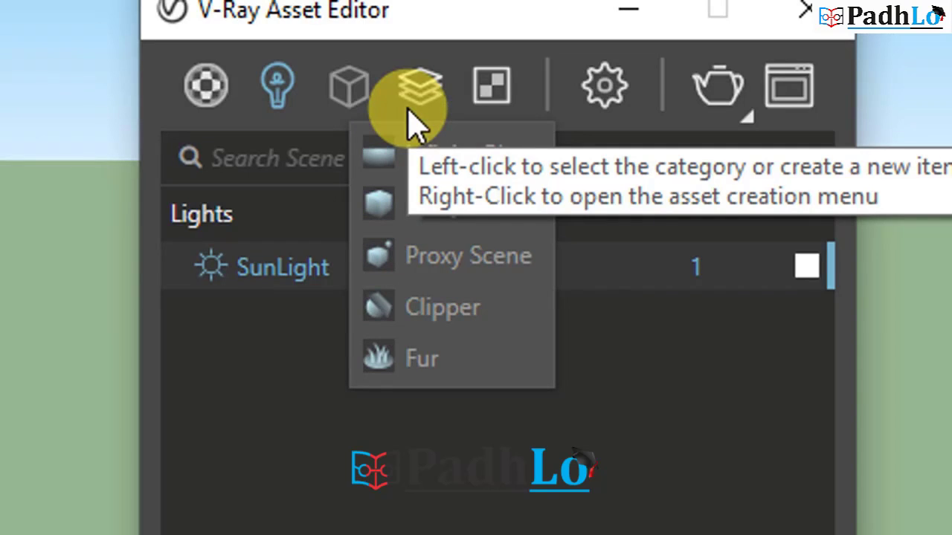
pyautogui.rightClick(414, 127)
pyautogui.rightClick(414, 126)
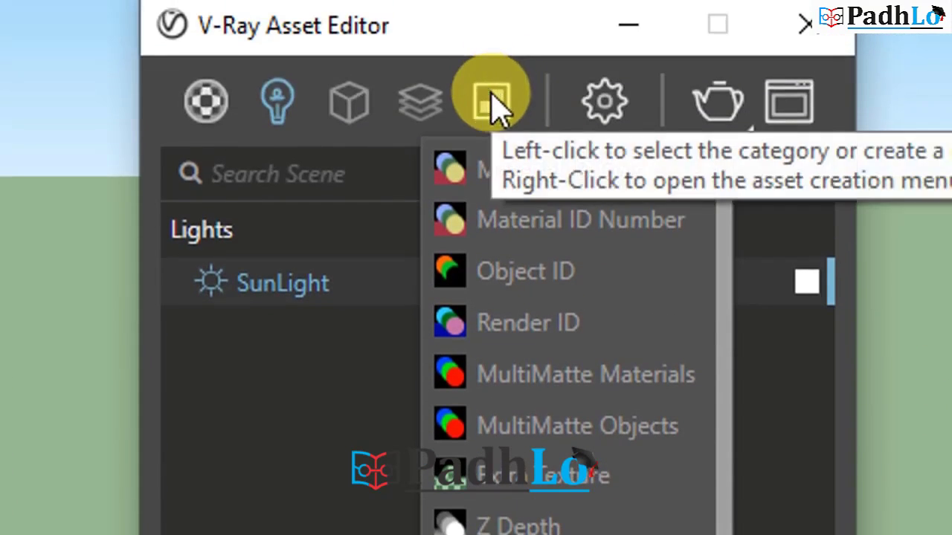
# View the scene's textures, and list its materials and lights together
pyautogui.click(495, 101)
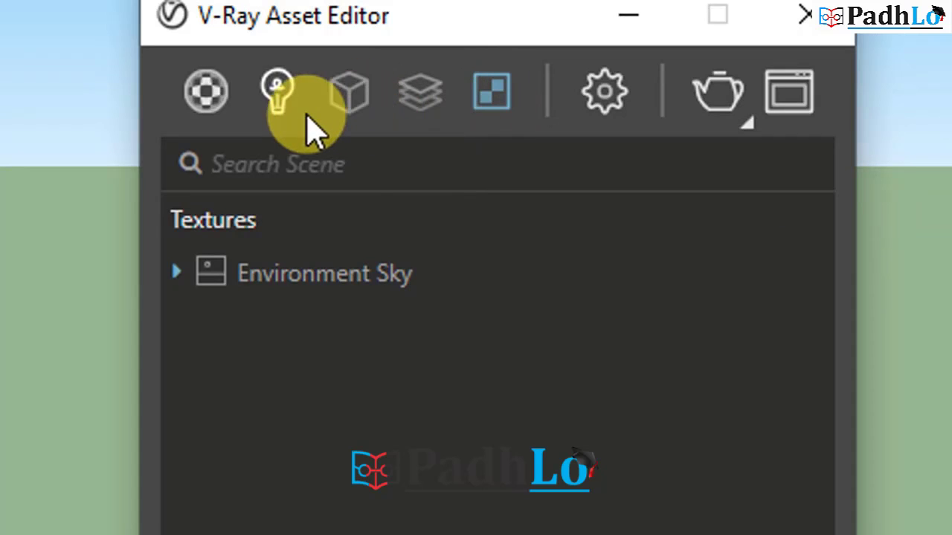
pyautogui.click(230, 113)
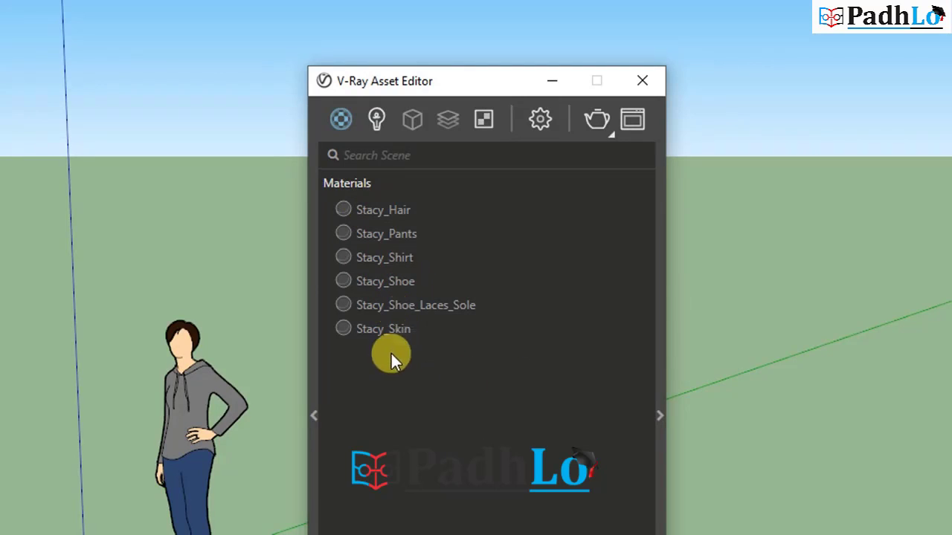
pyautogui.click(380, 129)
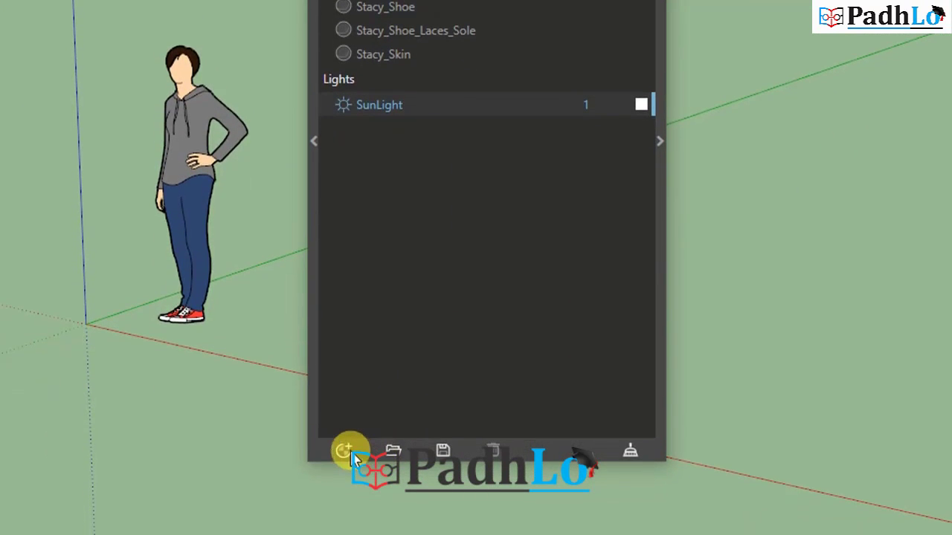
# View the new-asset categories and the V-Ray material file types accepted when loading an asset file
pyautogui.click(346, 453)
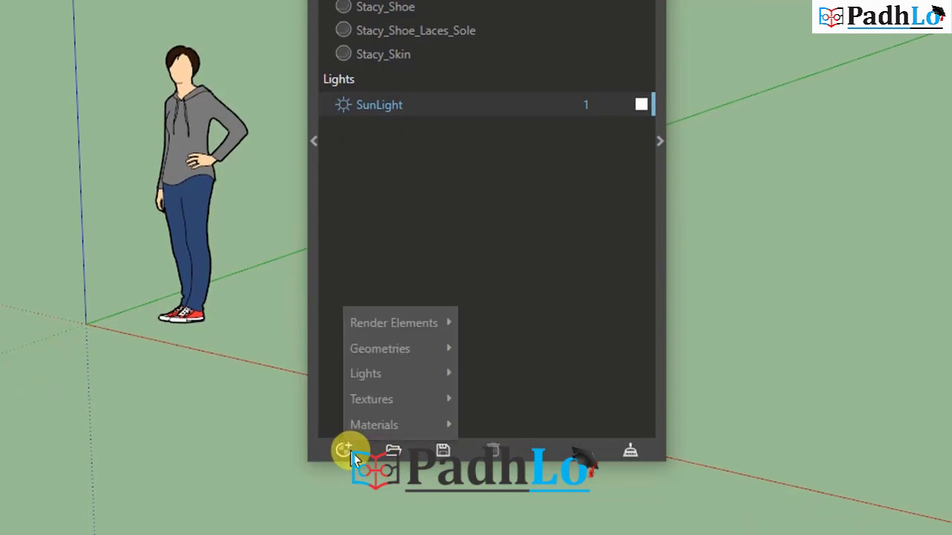
pyautogui.click(389, 450)
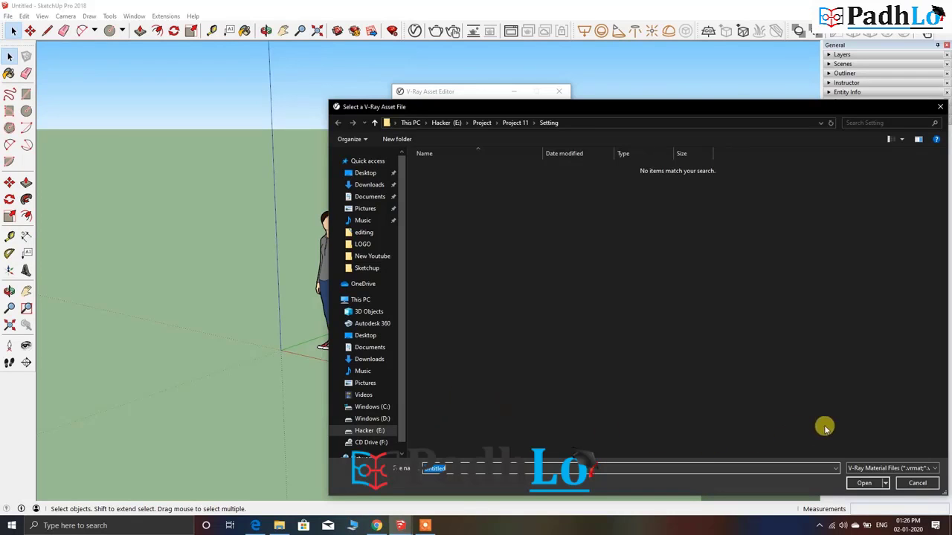
pyautogui.click(857, 470)
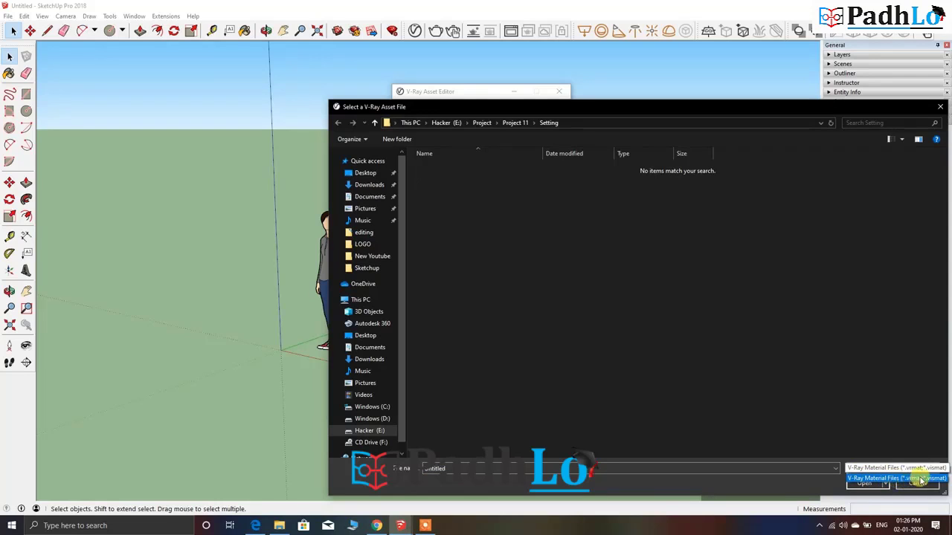
pyautogui.click(886, 447)
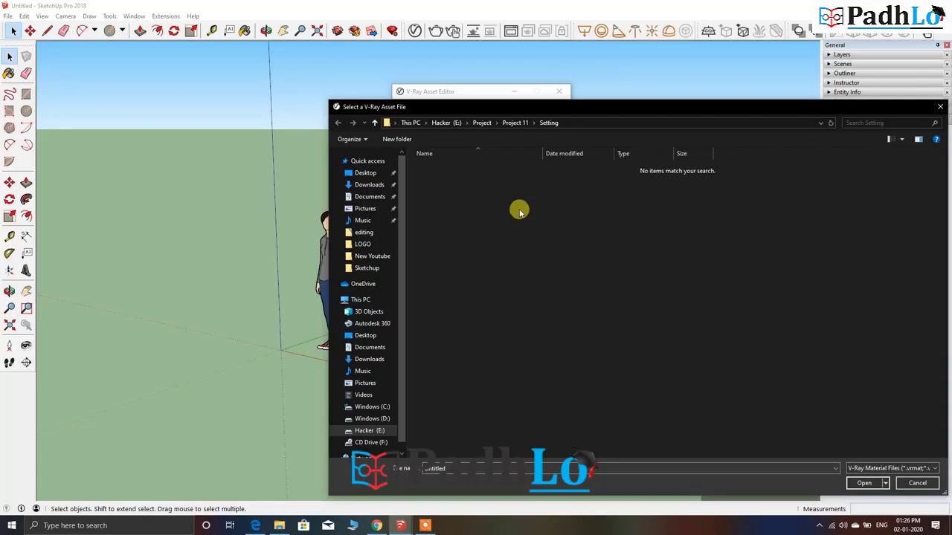
# Duplicate the Stacy_Shirt material and rename the copy Design Show
pyautogui.click(919, 484)
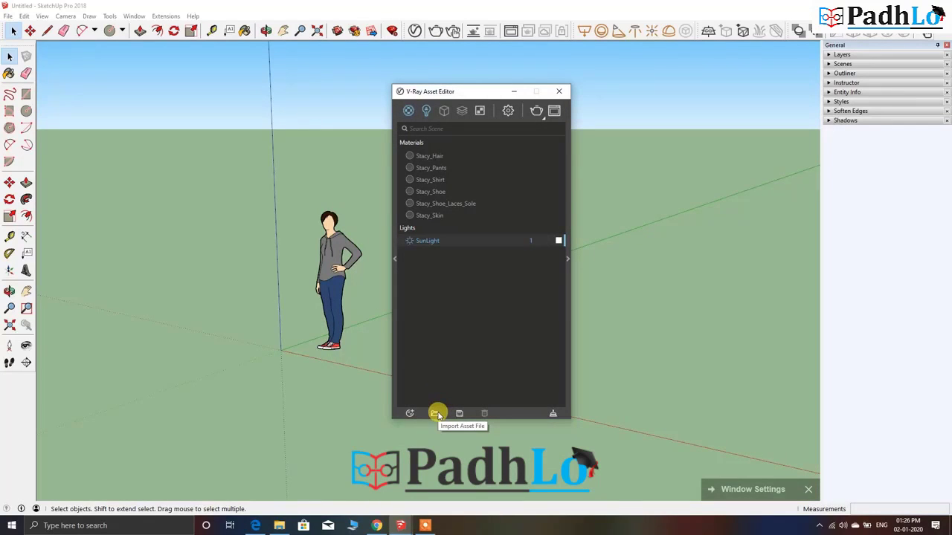
pyautogui.click(432, 180)
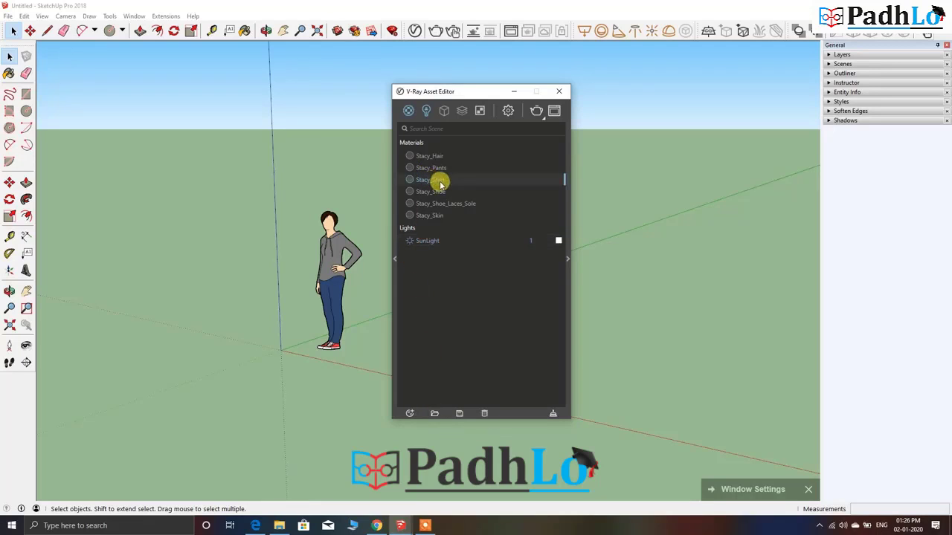
pyautogui.rightClick(440, 183)
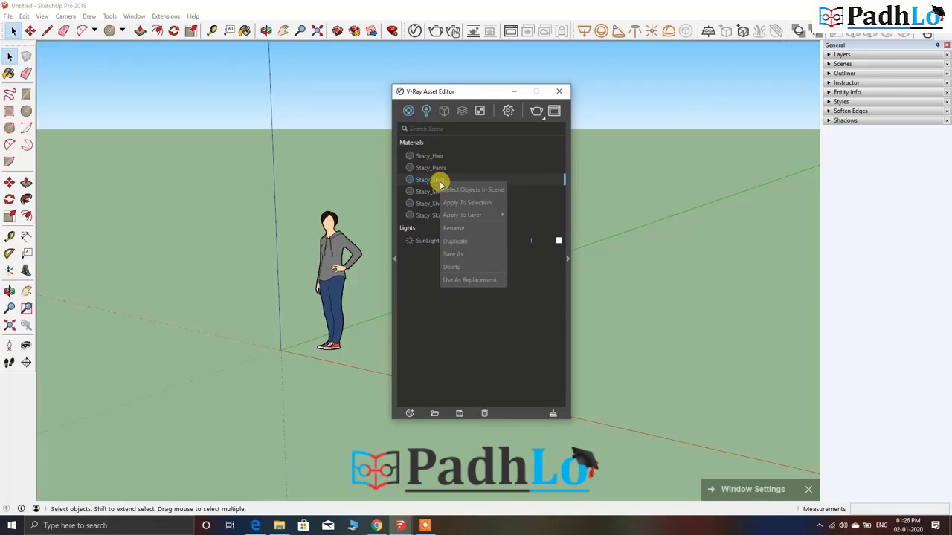
pyautogui.click(461, 243)
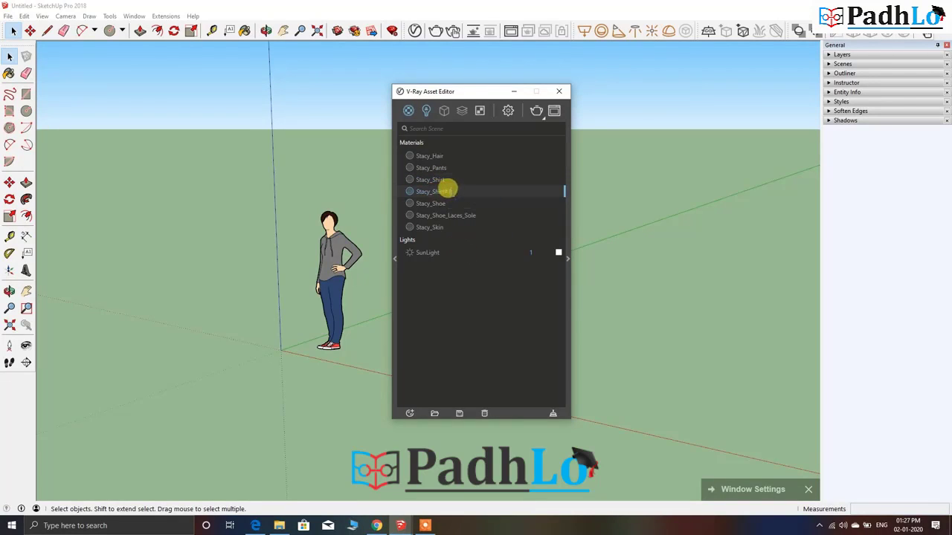
pyautogui.doubleClick(446, 192)
pyautogui.write('Des')
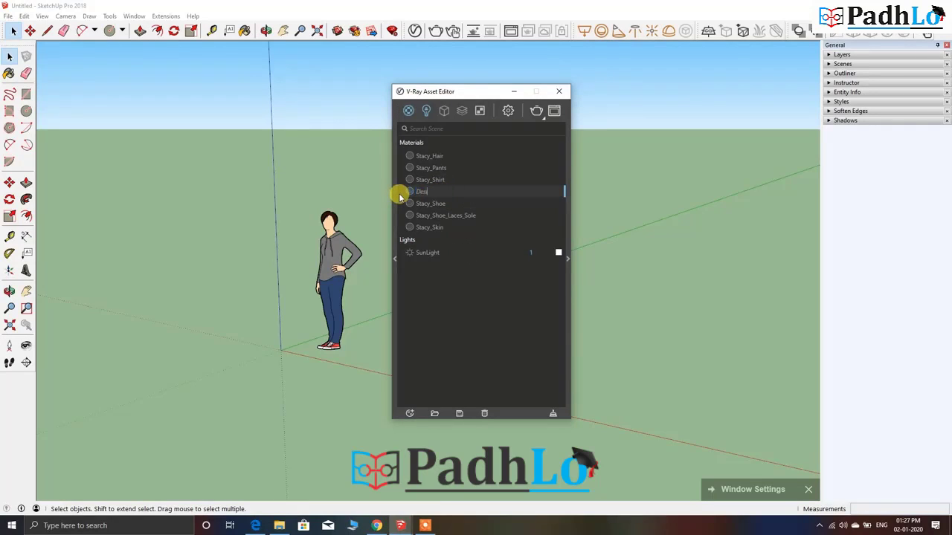
pyautogui.write('ign Shoe')
pyautogui.press('Return')
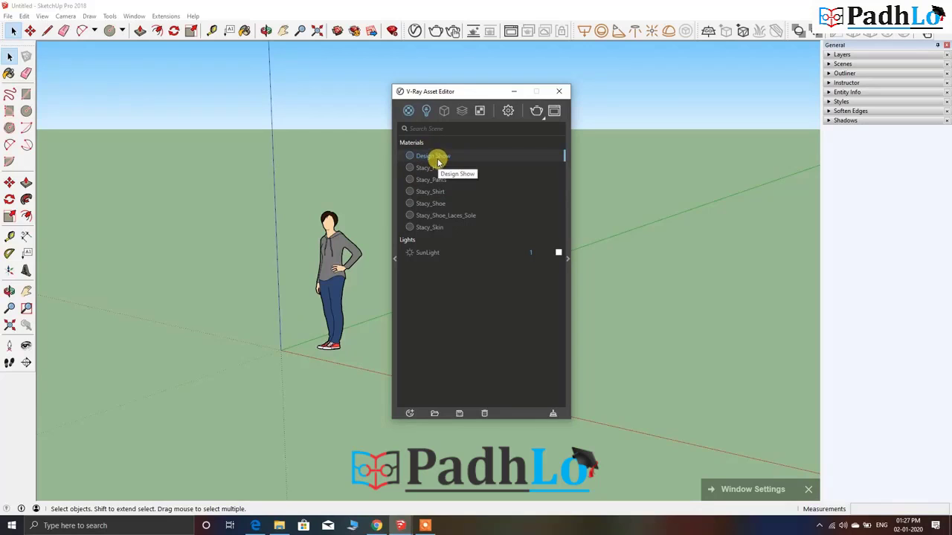
# Save the Design Show material to the Desktop as a V-Ray material file named Design Show 20
pyautogui.click(459, 413)
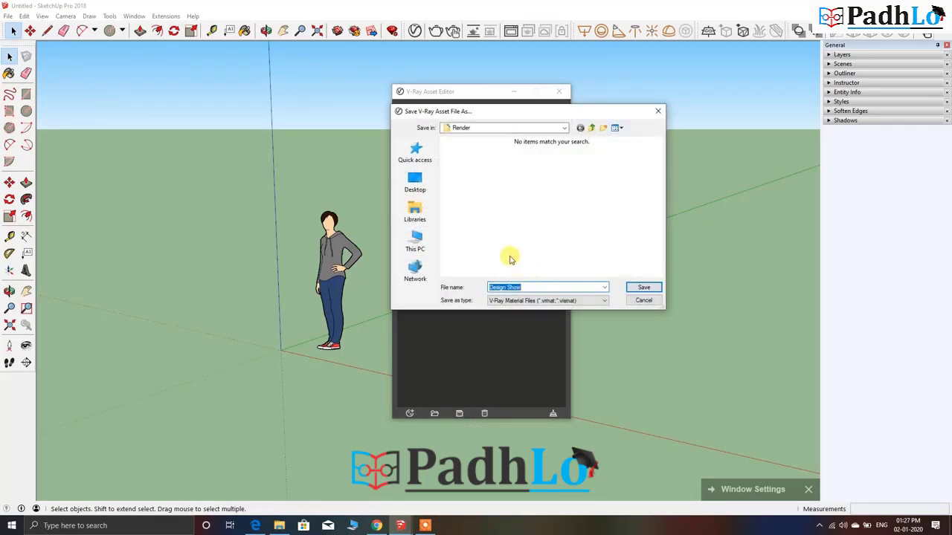
pyautogui.click(414, 181)
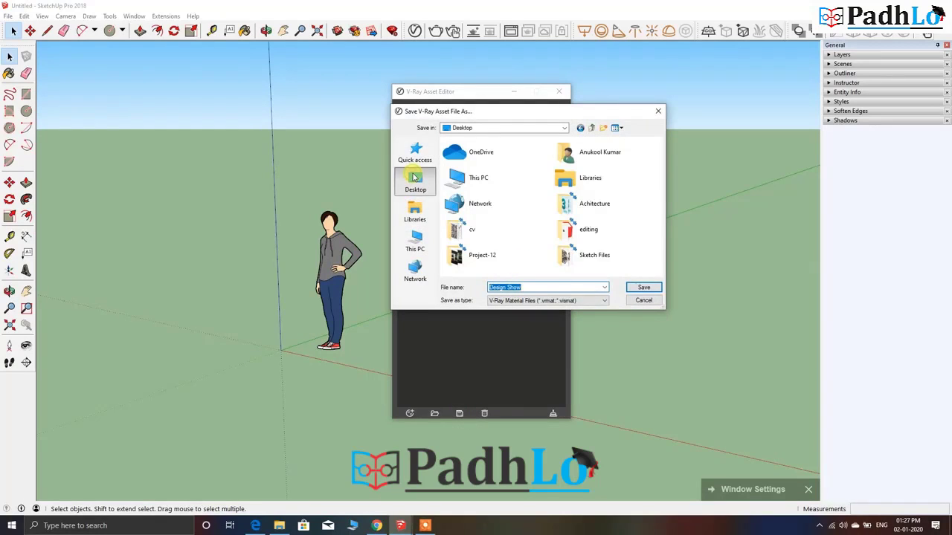
pyautogui.click(547, 287)
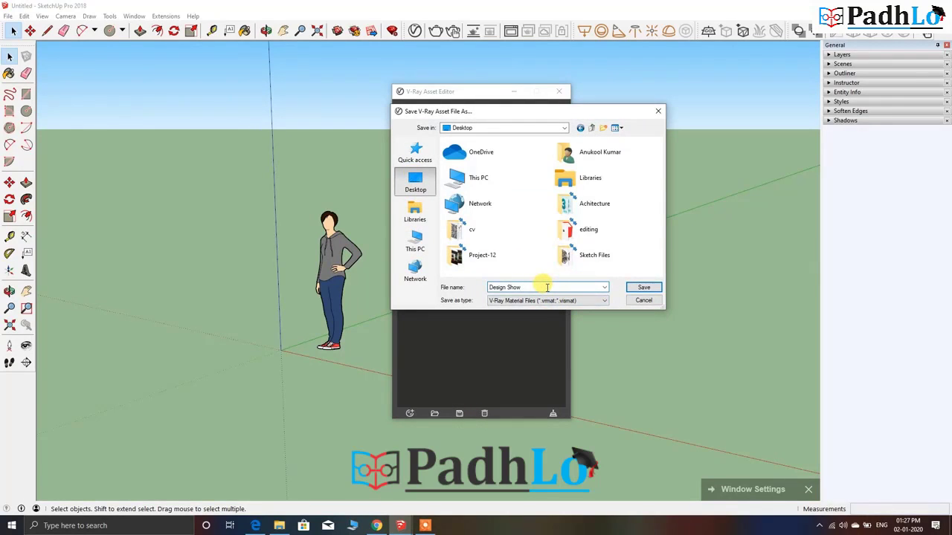
pyautogui.write('20')
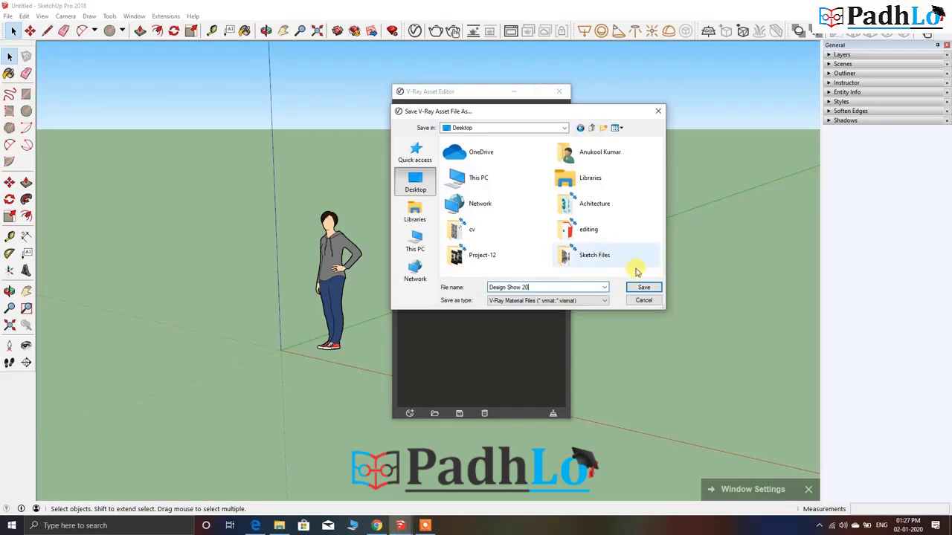
pyautogui.click(644, 287)
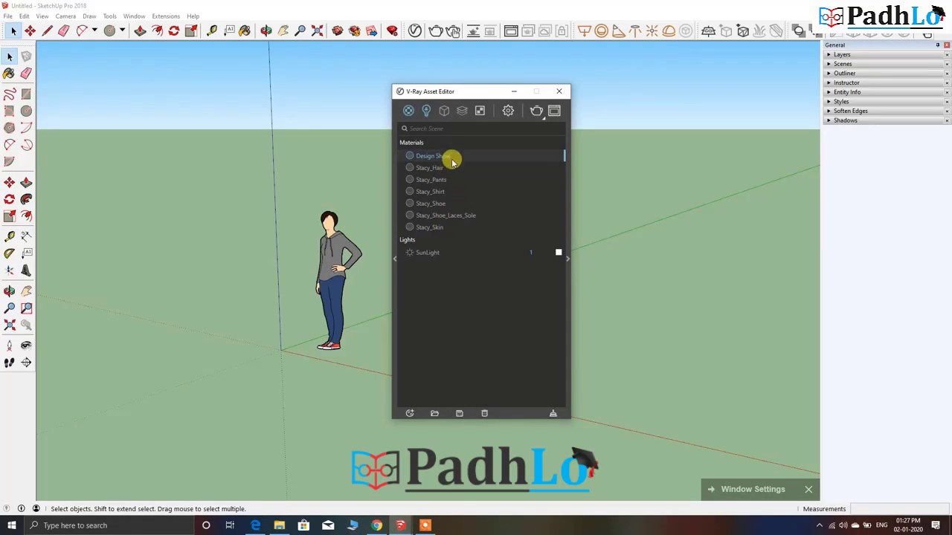
# Delete the Design Show material and import it back from Design Show 20.vrmat on the Desktop
pyautogui.press('Delete')
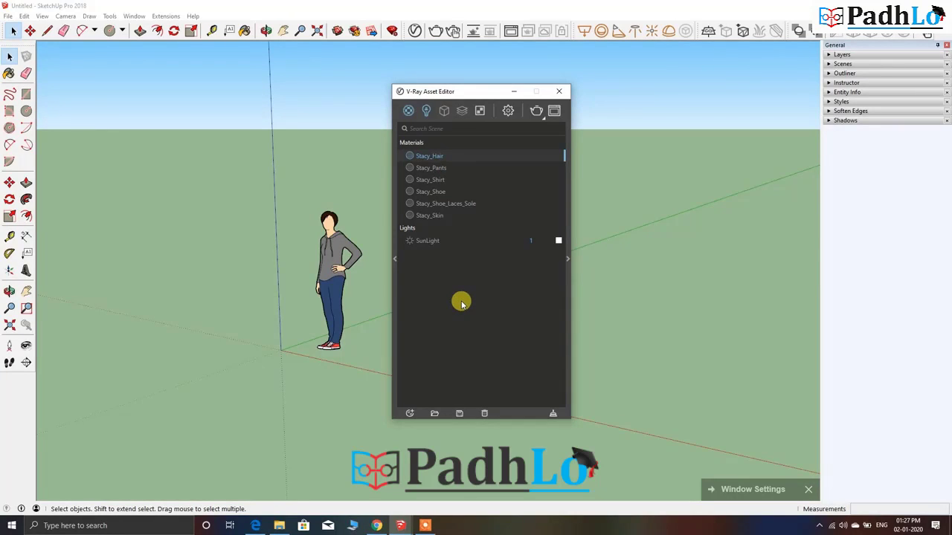
pyautogui.click(435, 414)
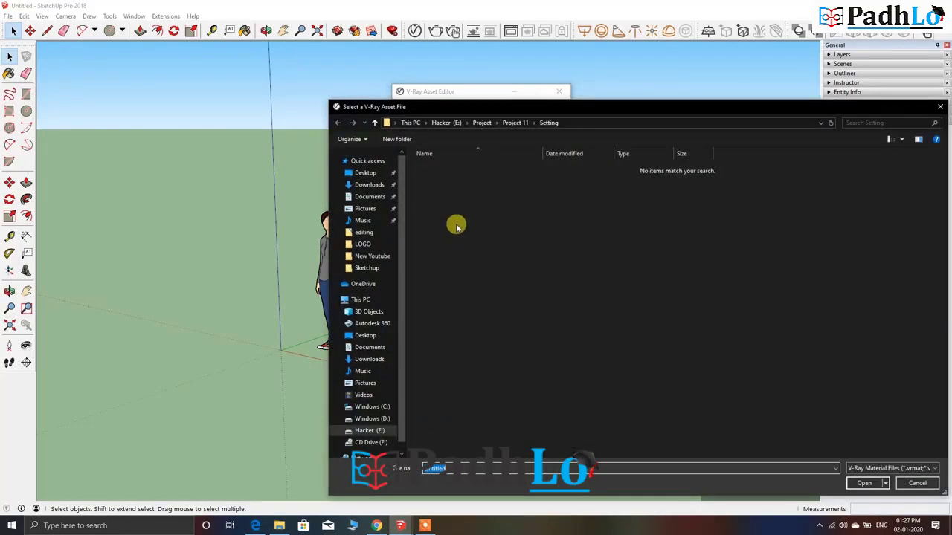
pyautogui.click(365, 172)
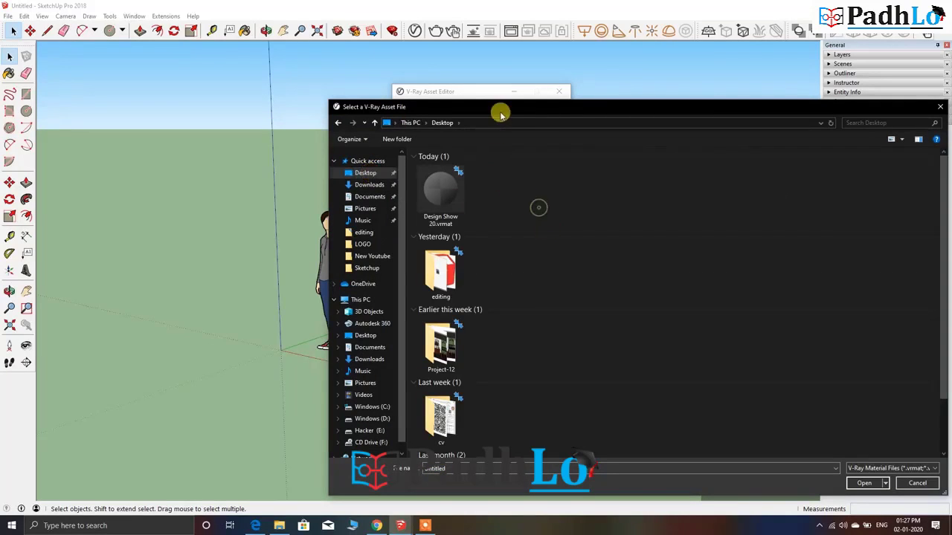
pyautogui.moveTo(503, 111); pyautogui.dragTo(469, 64)
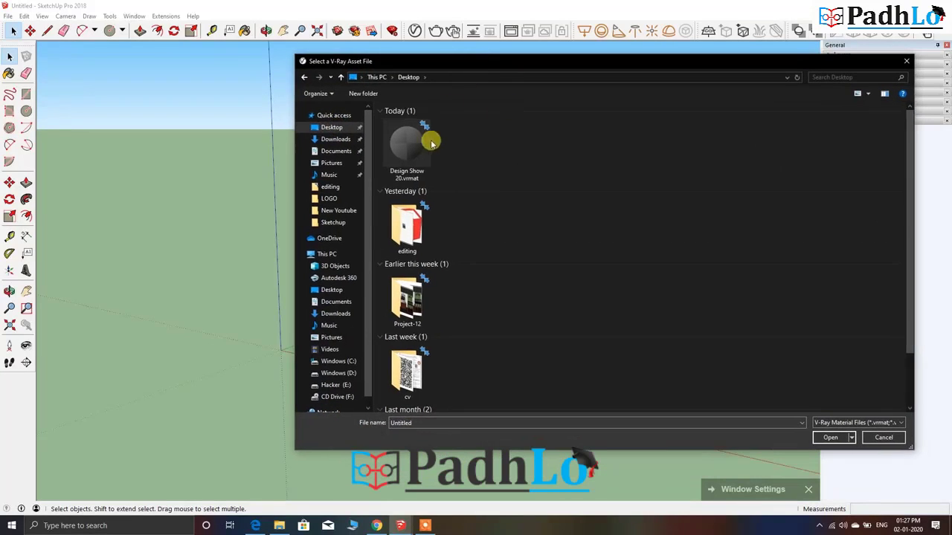
pyautogui.click(406, 177)
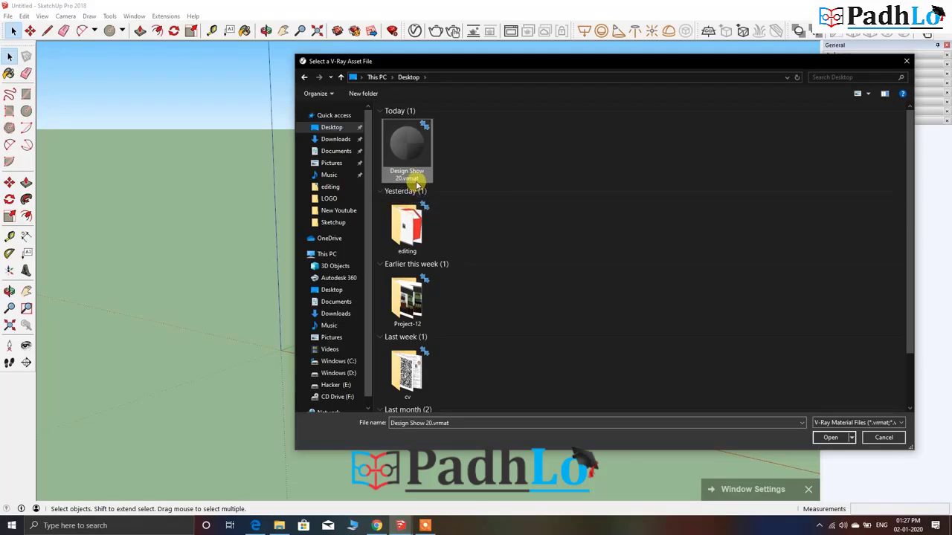
pyautogui.click(841, 438)
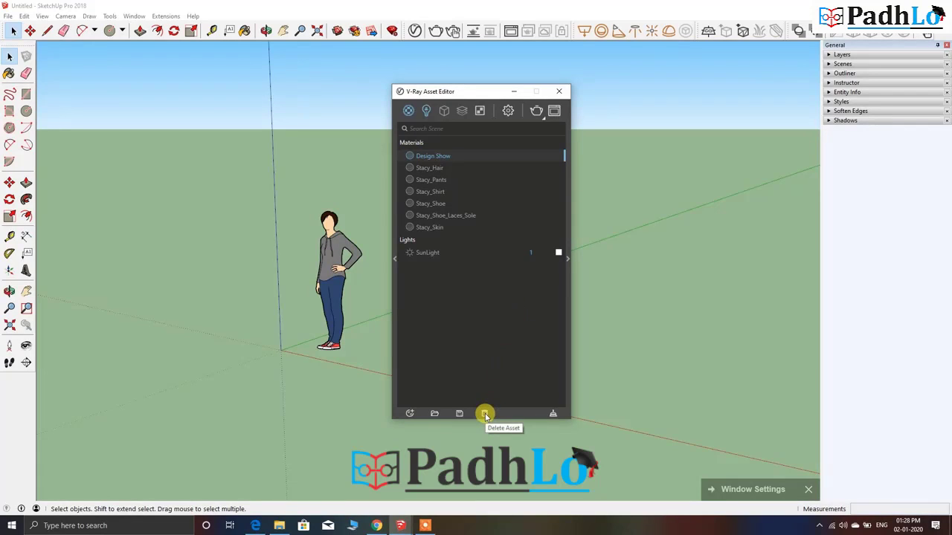
# Delete the Stacy_Shoe material and the Stacy_Pants material sampled from the figure's trousers, and purge the unused materials
pyautogui.click(432, 203)
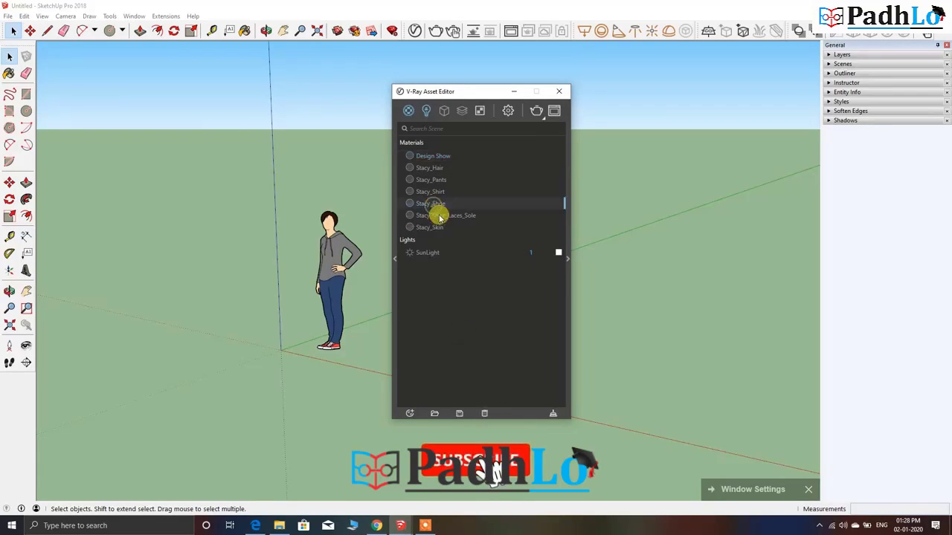
pyautogui.click(484, 413)
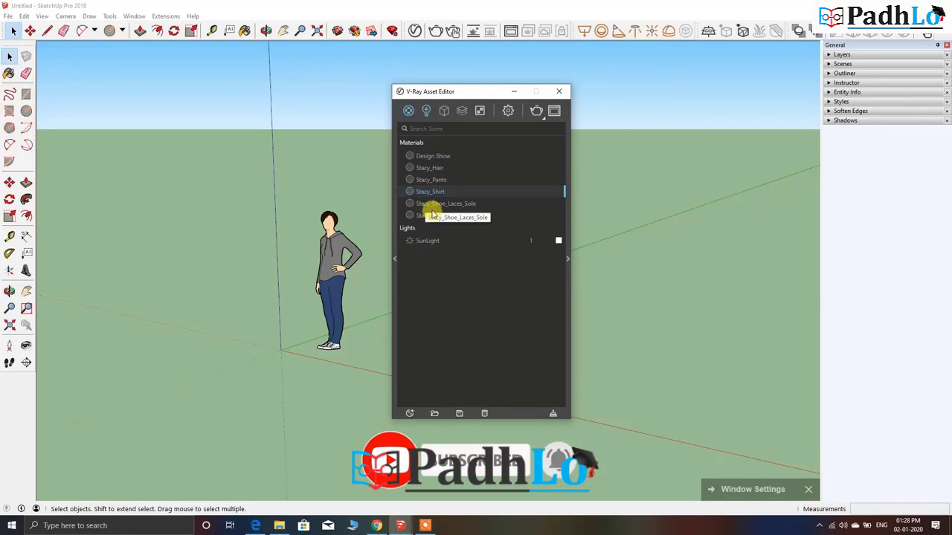
pyautogui.click(8, 74)
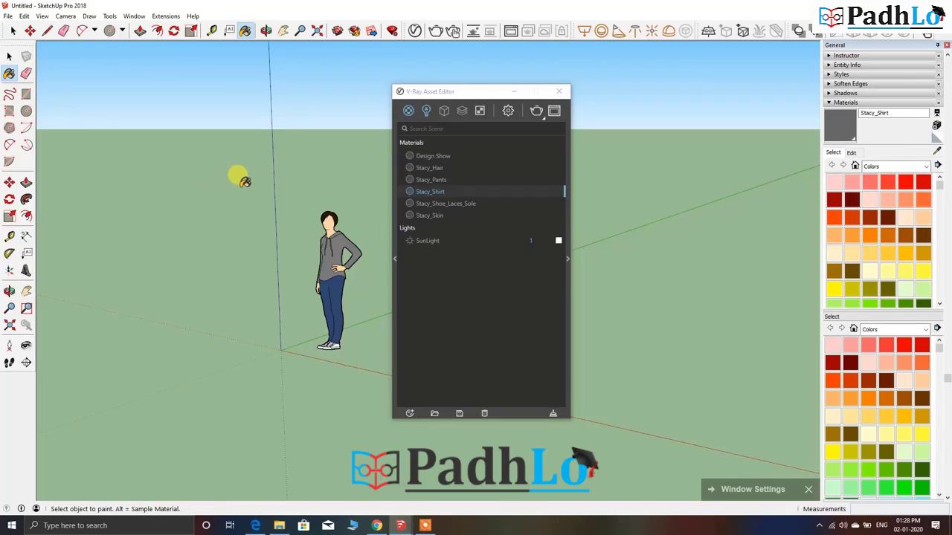
pyautogui.press('alt')
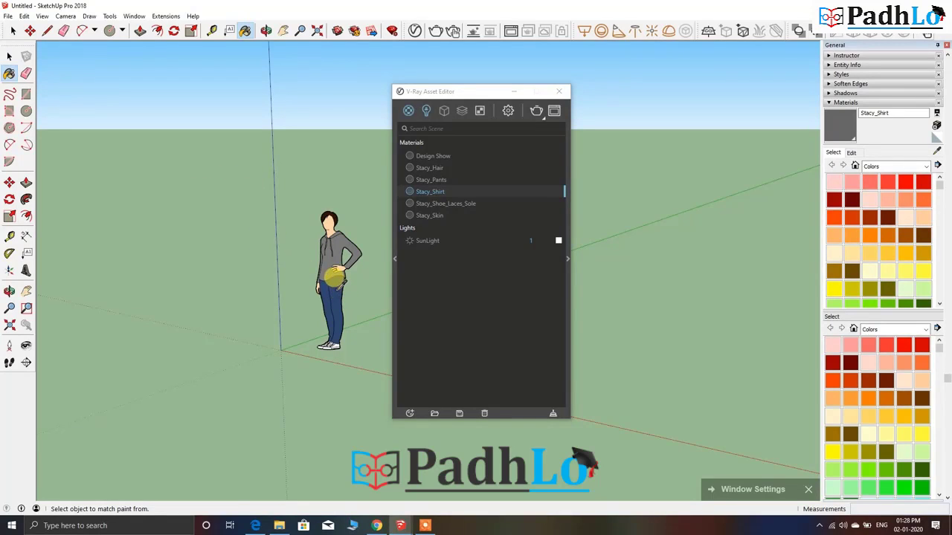
pyautogui.keyDown('alt'); pyautogui.click(333, 278); pyautogui.keyUp('alt')
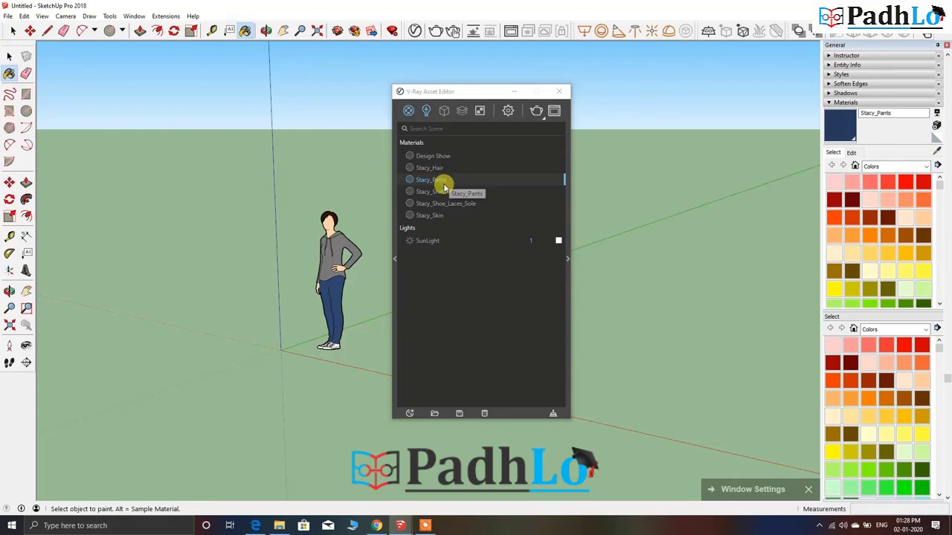
pyautogui.click(485, 414)
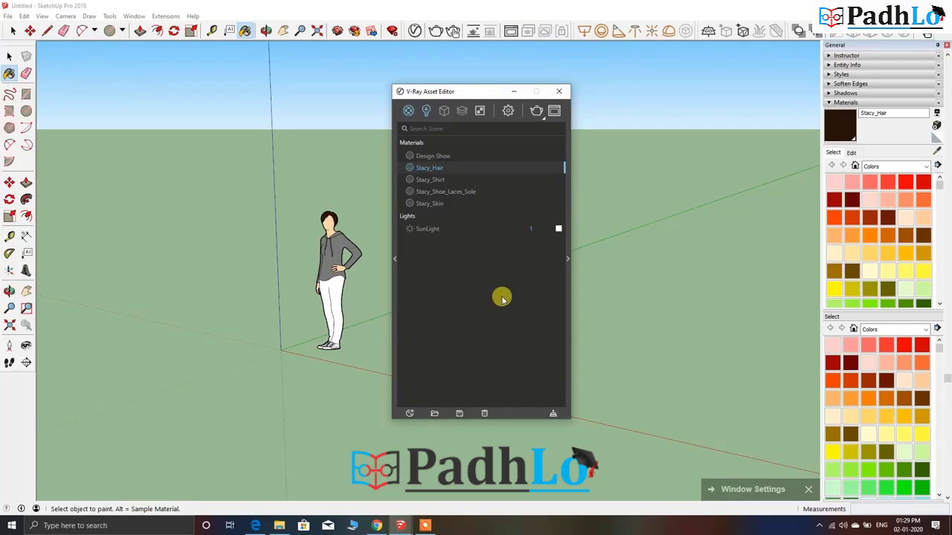
pyautogui.click(554, 415)
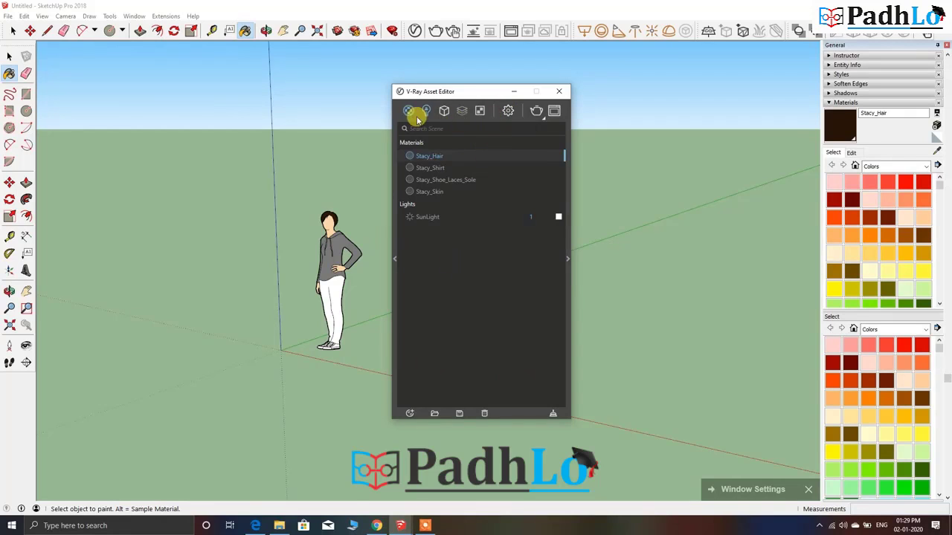
# Show the V-Ray render settings and render modes, and render the current view in the V-Ray frame buffer
pyautogui.click(509, 111)
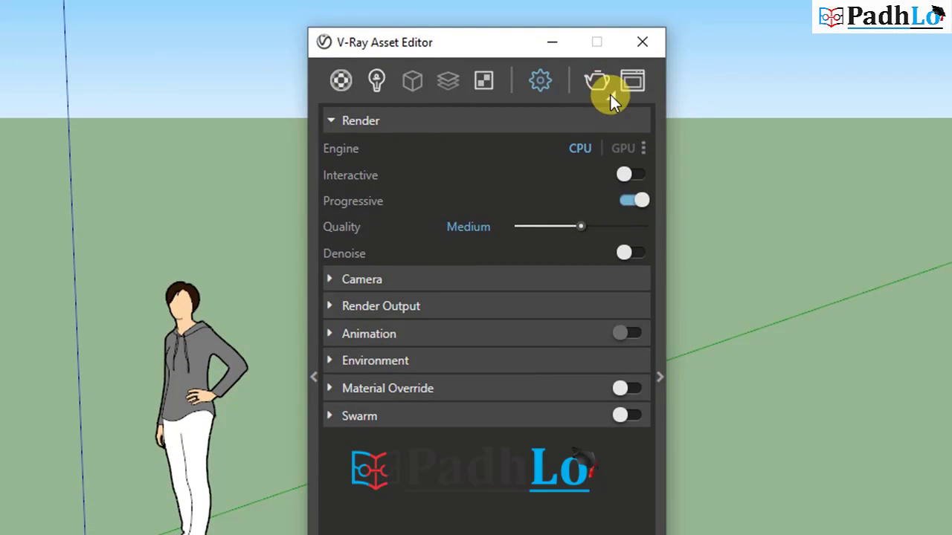
pyautogui.click(613, 98)
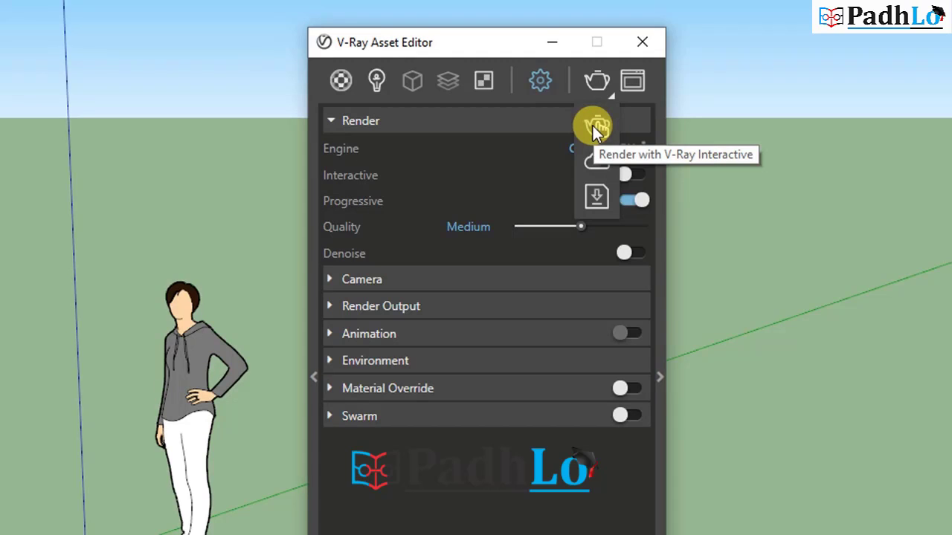
pyautogui.click(632, 84)
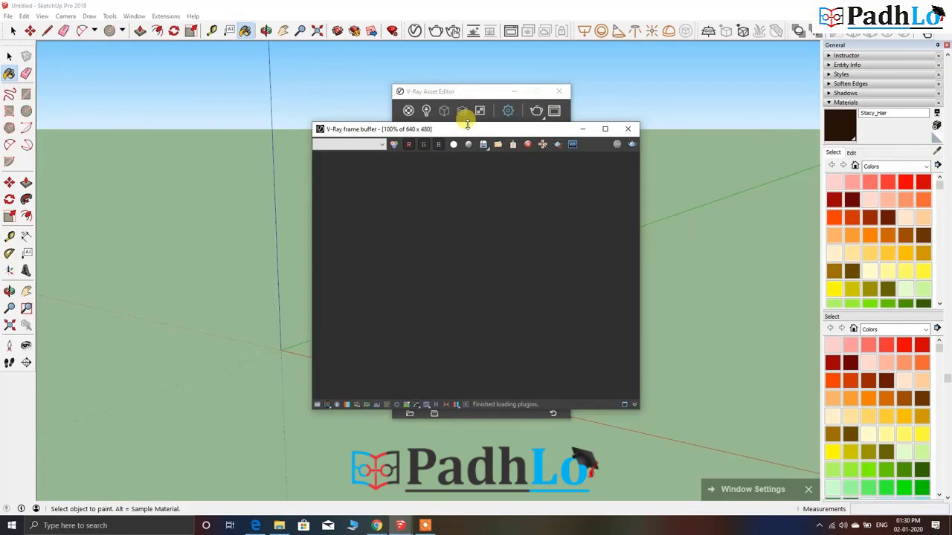
pyautogui.moveTo(467, 124); pyautogui.dragTo(491, 80)
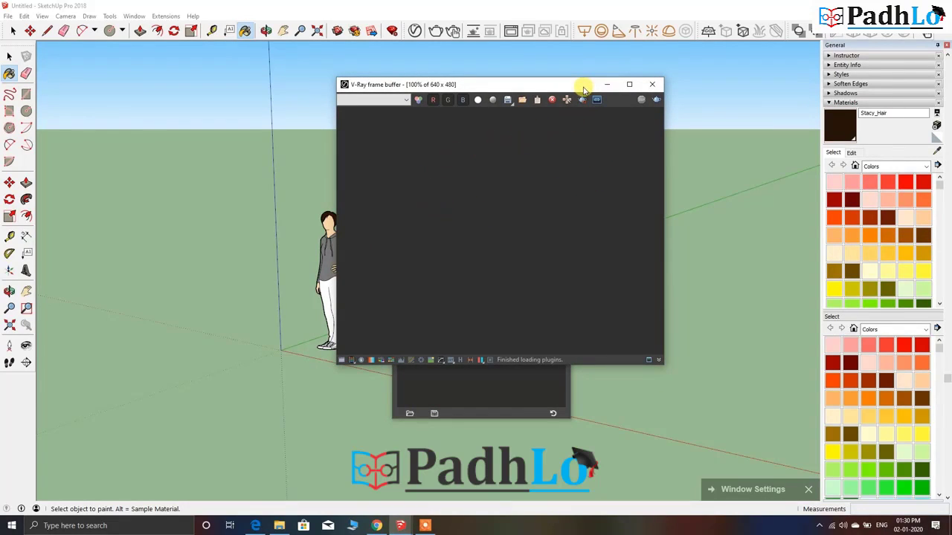
pyautogui.click(657, 104)
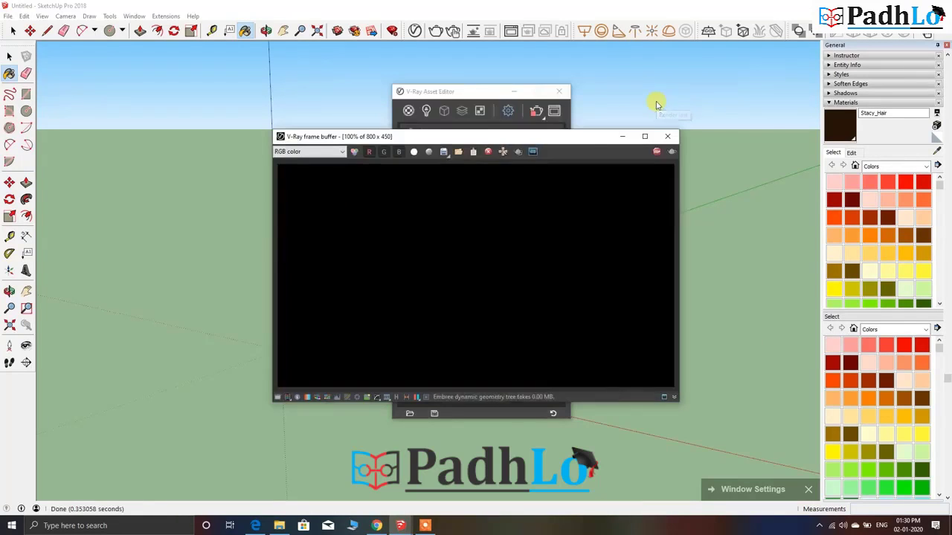
pyautogui.scroll(2, 418, 305)
pyautogui.scroll(-2, 410, 281)
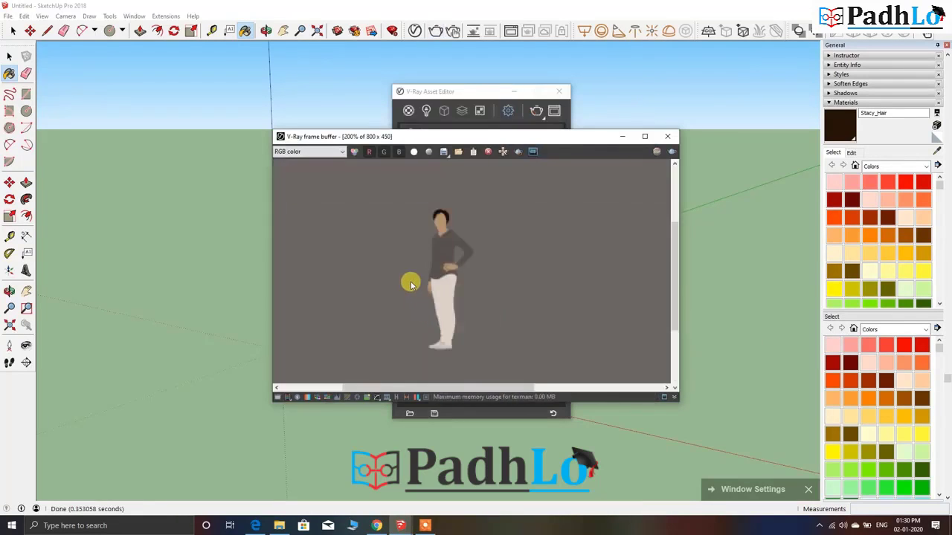
# Orbit the model around the figure, render the new view again and close the V-Ray frame buffer
pyautogui.moveTo(508, 136); pyautogui.dragTo(663, 124)
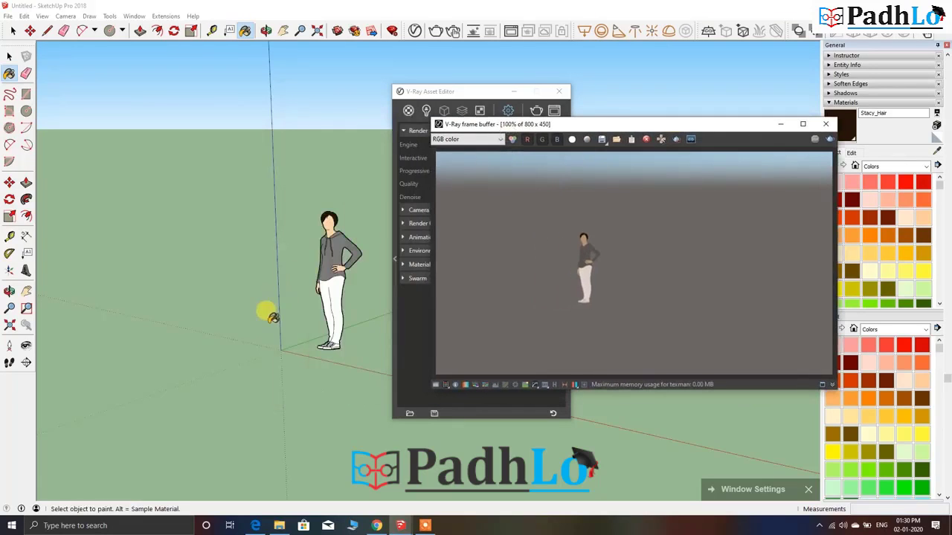
pyautogui.moveTo(266, 312)
pyautogui.mouseDown(button='middle')
pyautogui.moveTo(325, 297)
pyautogui.moveTo(240, 325)
pyautogui.moveTo(204, 317)
pyautogui.moveTo(287, 331)
pyautogui.moveTo(438, 283)
pyautogui.mouseUp(button='middle')
pyautogui.click(815, 139)
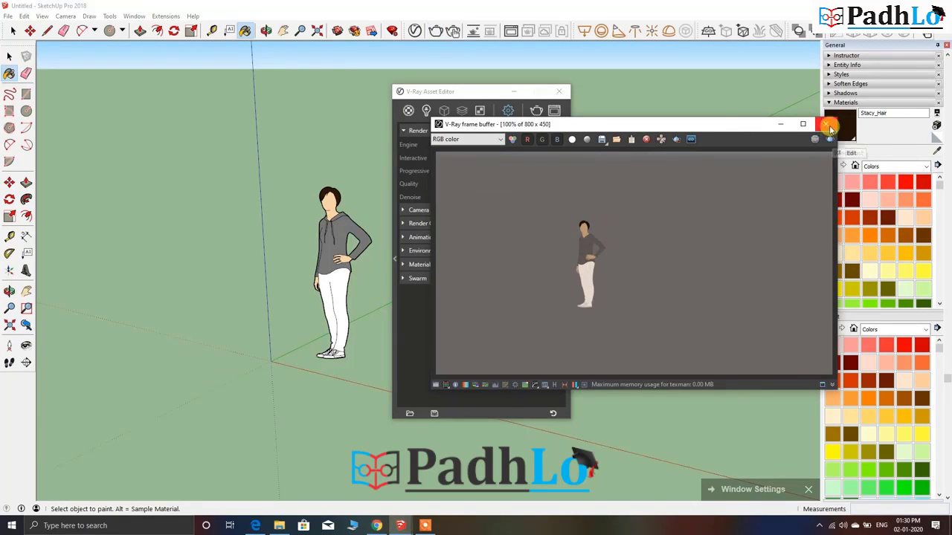
pyautogui.click(826, 124)
# View the available render modes and turn on Interactive rendering in the V-Ray render settings
pyautogui.click(545, 121)
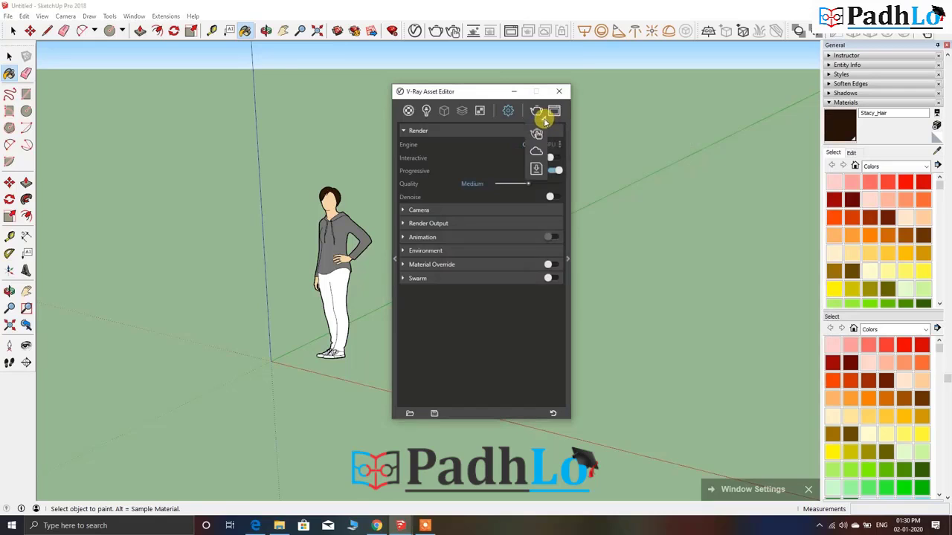
pyautogui.click(543, 119)
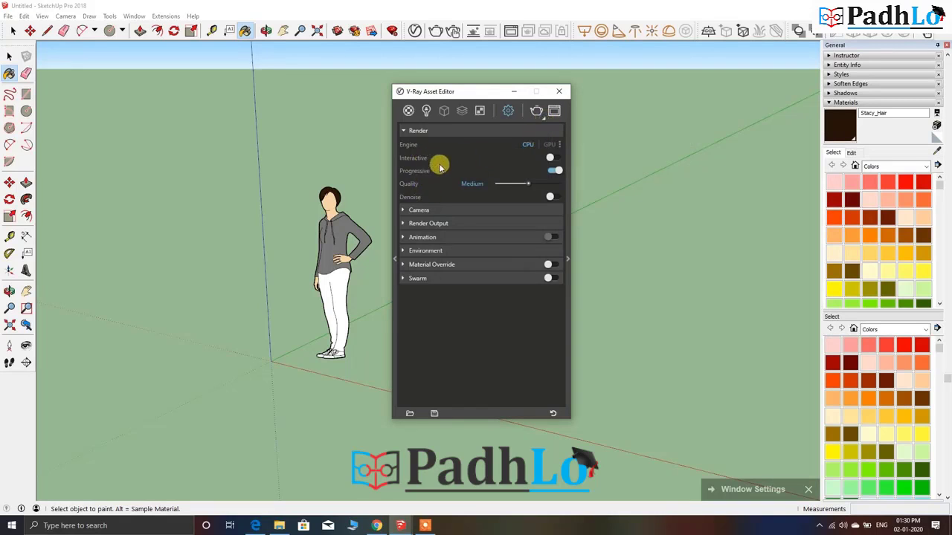
pyautogui.click(554, 158)
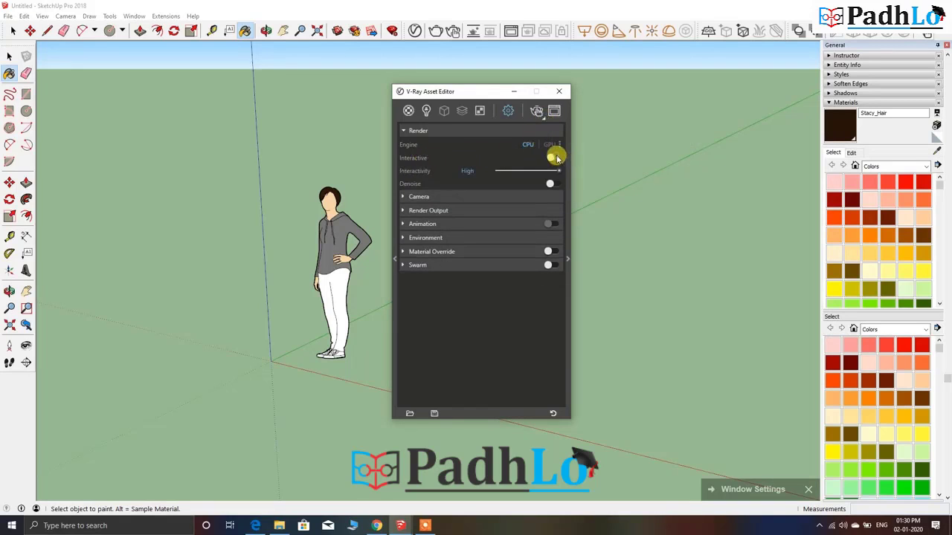
# Start an interactive render, orbit the model around the figure while it updates, and close the V-Ray frame buffer
pyautogui.click(537, 110)
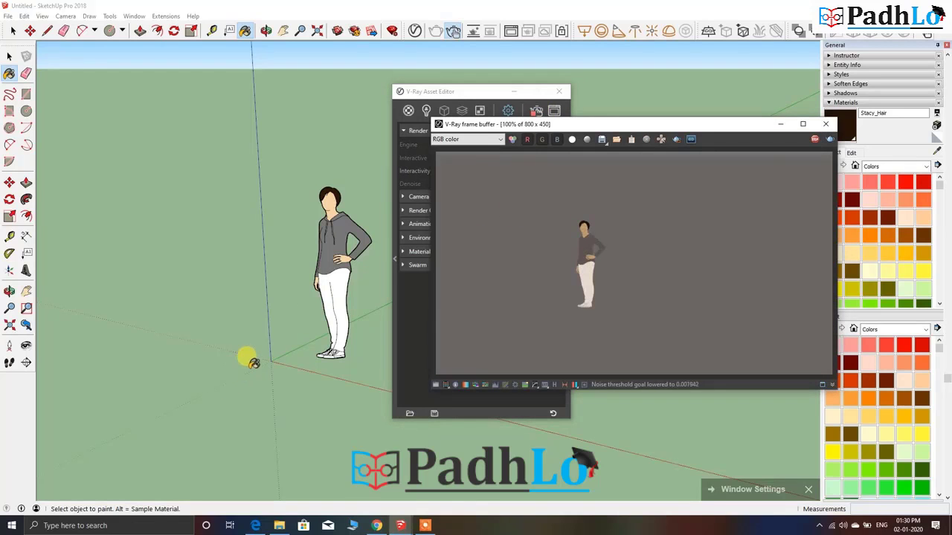
pyautogui.moveTo(253, 365)
pyautogui.mouseDown(button='middle')
pyautogui.moveTo(155, 352)
pyautogui.moveTo(115, 312)
pyautogui.moveTo(203, 315)
pyautogui.moveTo(384, 353)
pyautogui.moveTo(401, 395)
pyautogui.moveTo(312, 395)
pyautogui.moveTo(330, 224)
pyautogui.moveTo(357, 224)
pyautogui.mouseUp(button='middle')
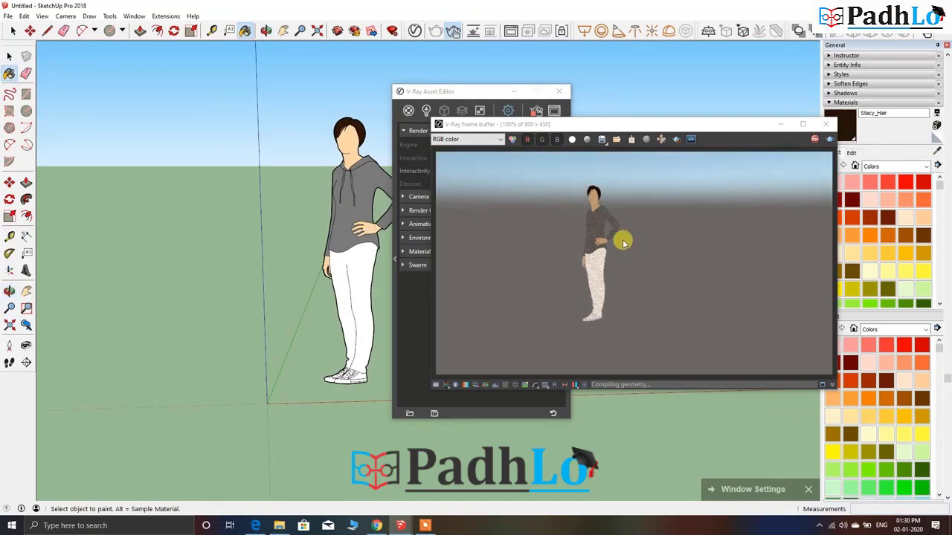
pyautogui.click(825, 124)
pyautogui.click(490, 327)
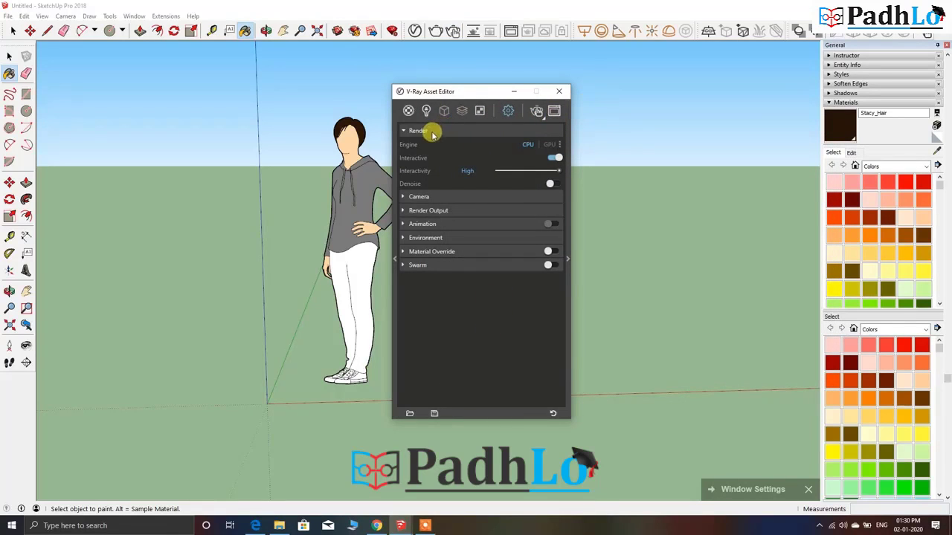
# Show the scene's material list and view the available actions for the Stacy_Hair material
pyautogui.click(409, 111)
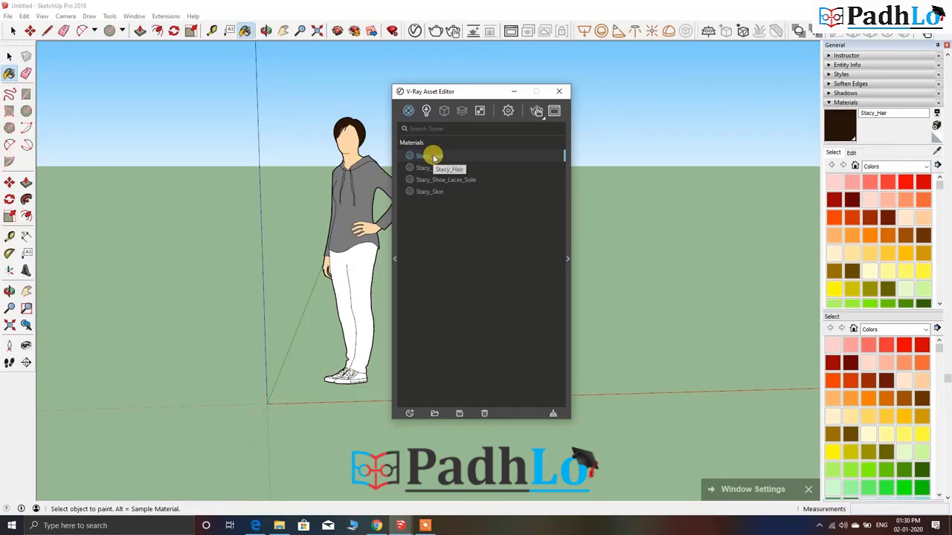
pyautogui.rightClick(434, 158)
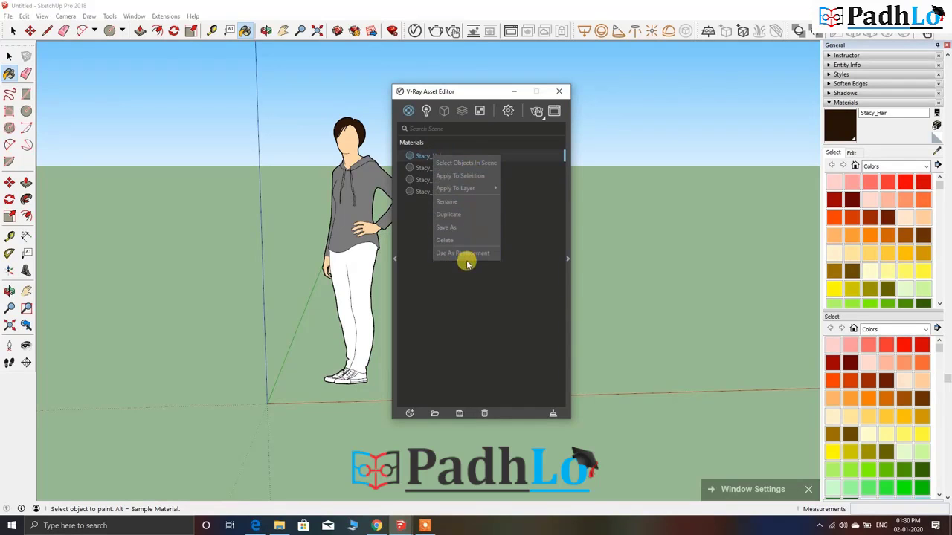
pyautogui.click(403, 261)
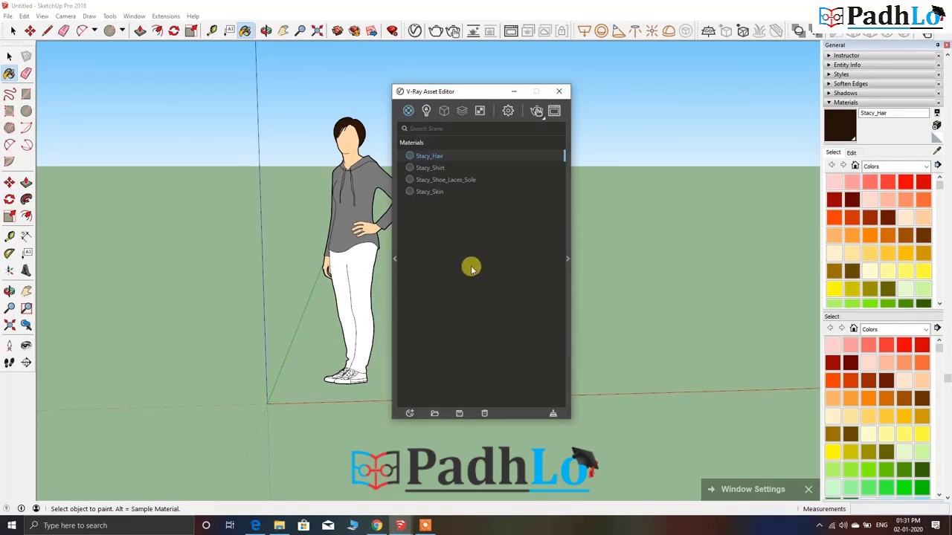
# Expand the V-Ray material library categories and select Black Perforated 1 from SketchUp's Patterns collection
pyautogui.click(396, 260)
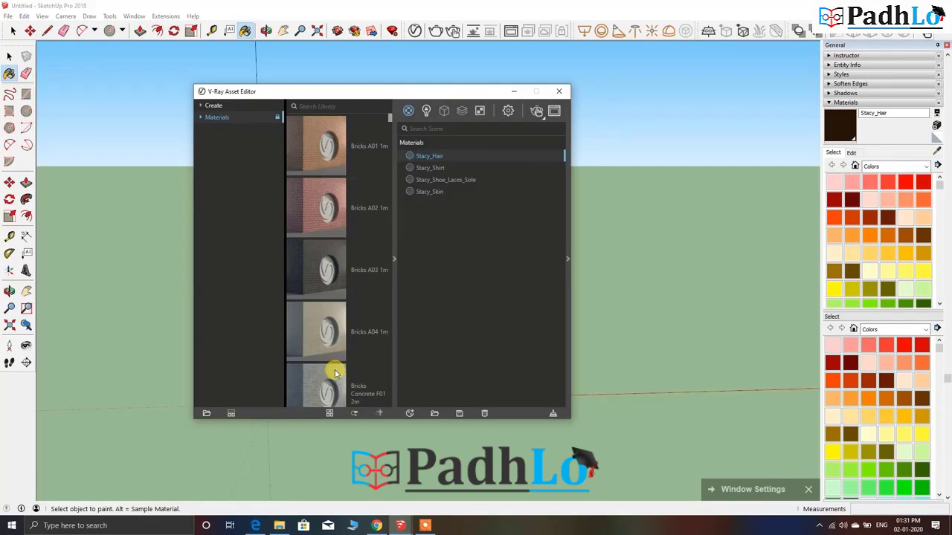
pyautogui.click(201, 119)
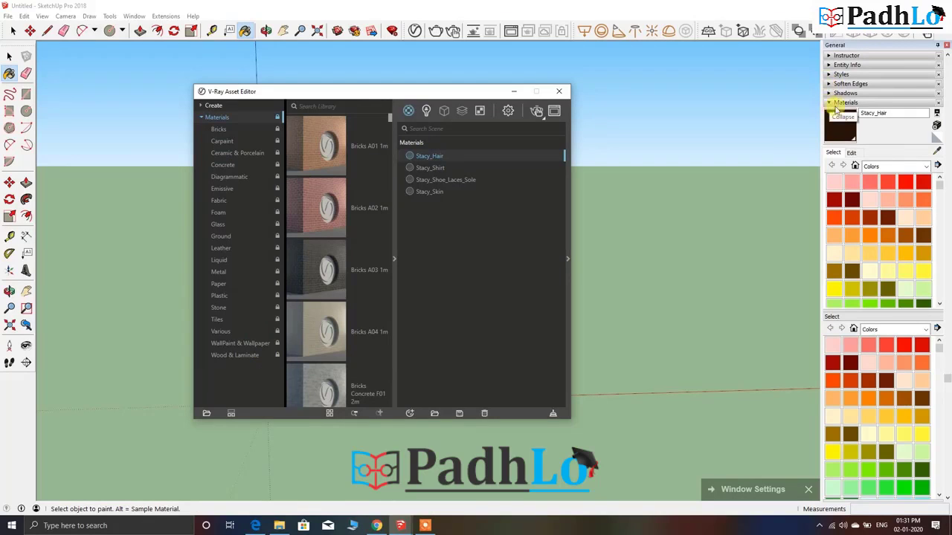
pyautogui.click(881, 166)
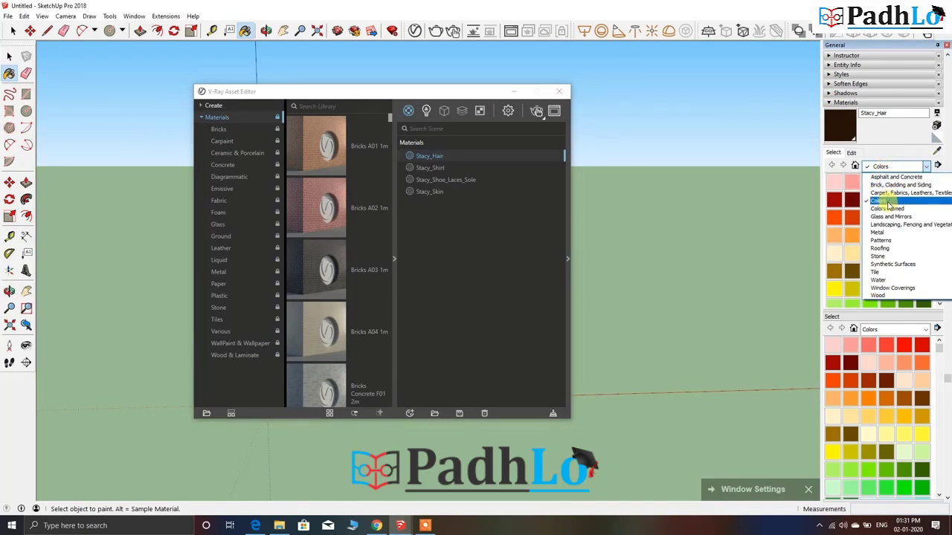
pyautogui.click(879, 241)
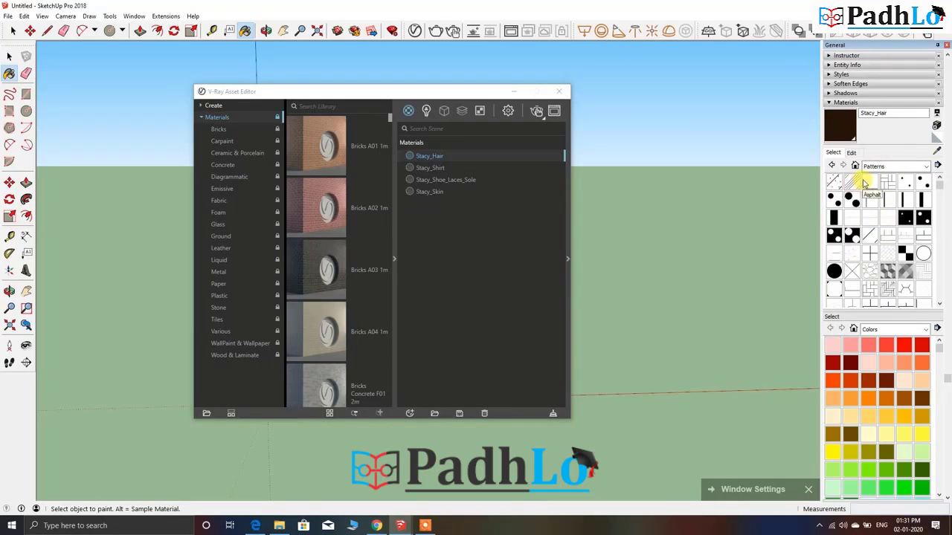
pyautogui.click(909, 216)
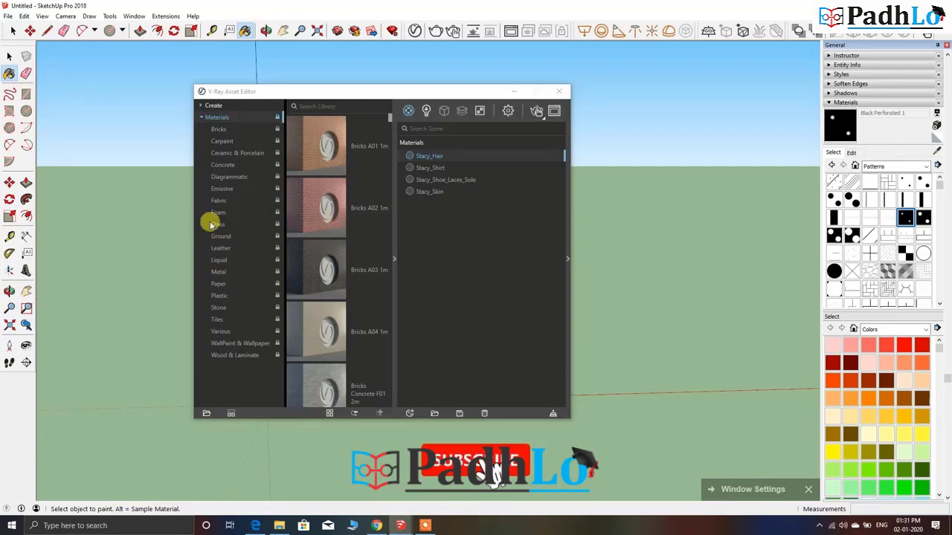
# Browse the V-Ray material library previews, including the Emissive and Paper categories
pyautogui.click(294, 211)
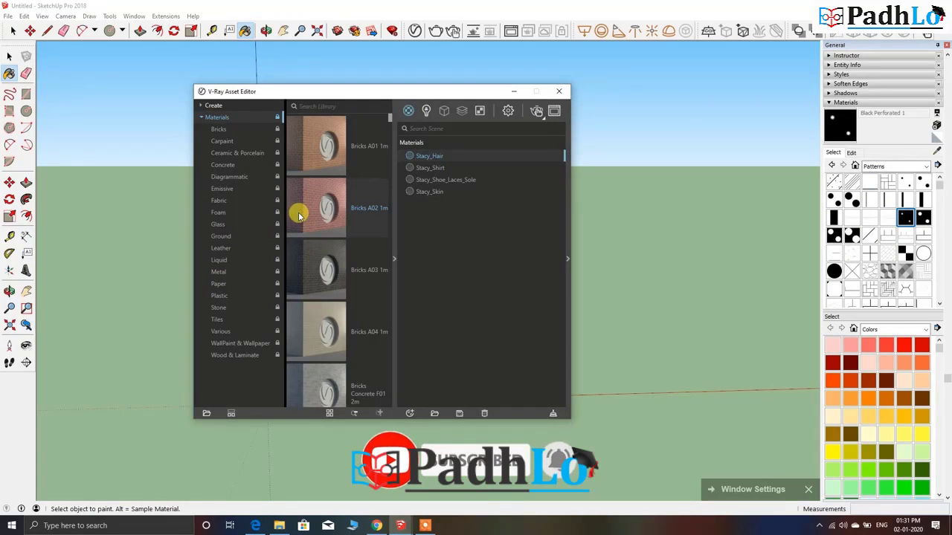
pyautogui.scroll(-5, 331, 316)
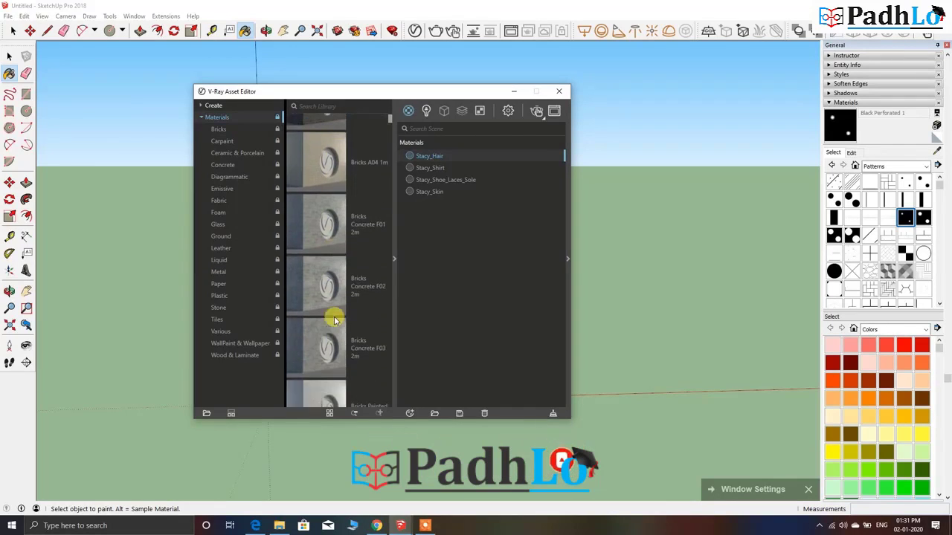
pyautogui.scroll(-8, 333, 316)
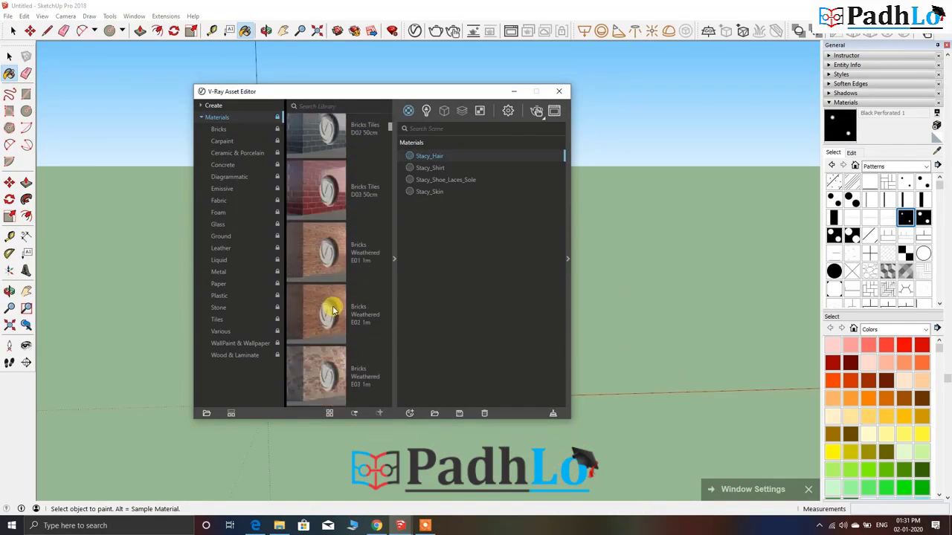
pyautogui.scroll(-8, 332, 310)
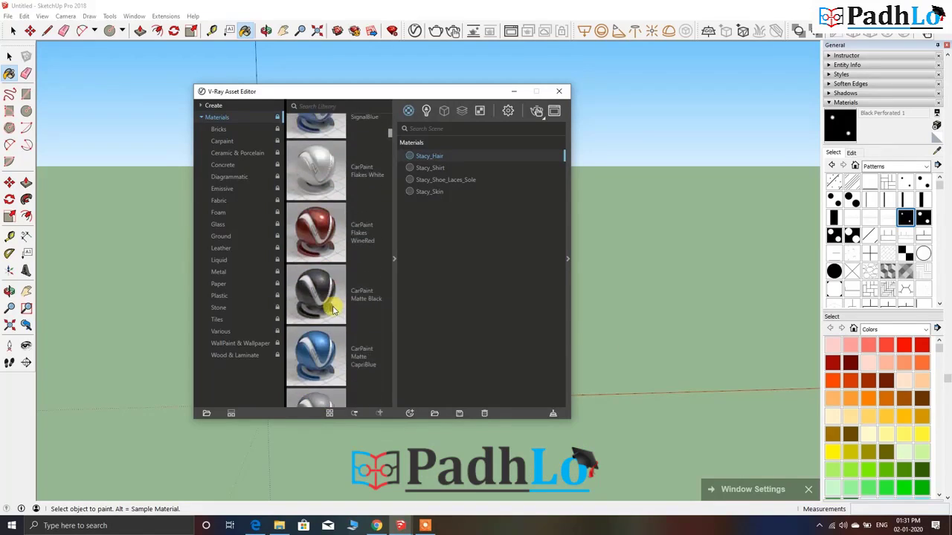
pyautogui.scroll(-3, 332, 306)
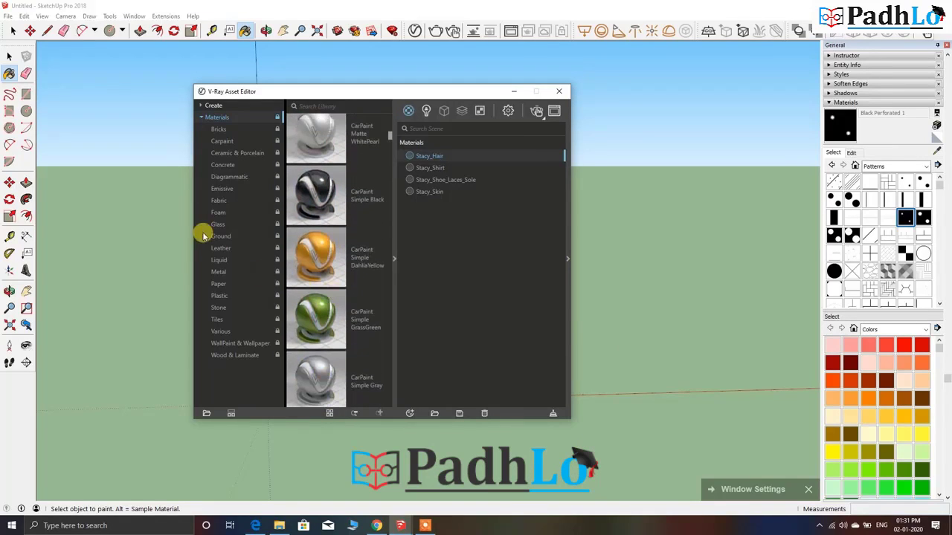
pyautogui.click(230, 189)
pyautogui.scroll(-5, 347, 208)
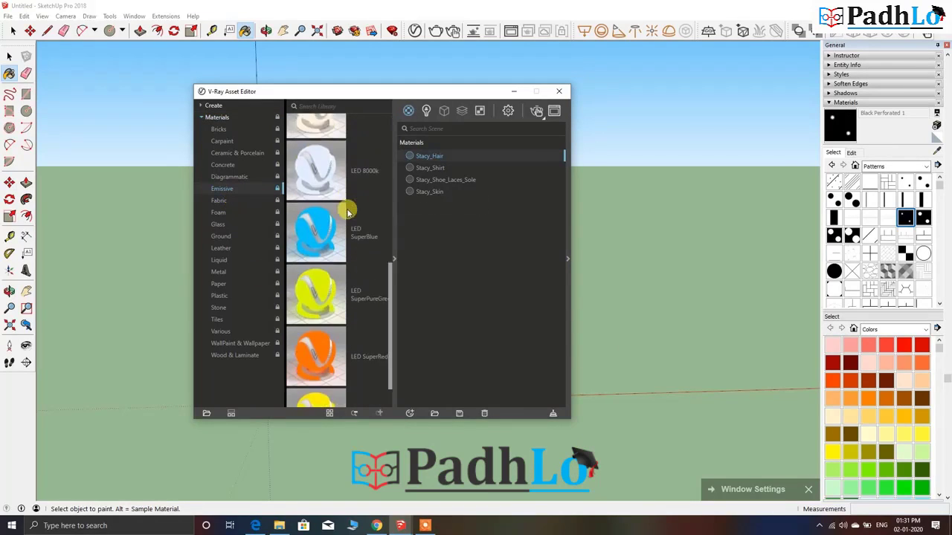
pyautogui.click(248, 285)
pyautogui.scroll(-4, 329, 245)
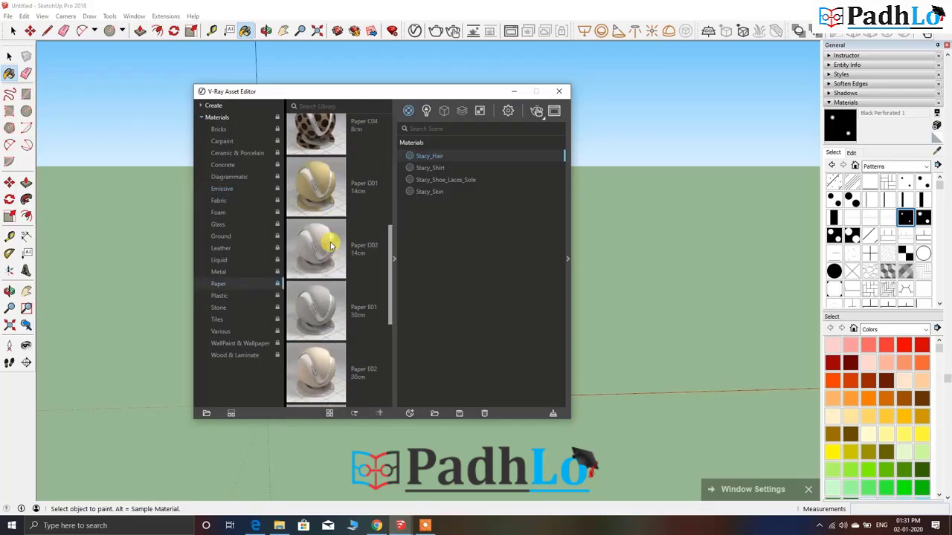
pyautogui.scroll(-3, 331, 246)
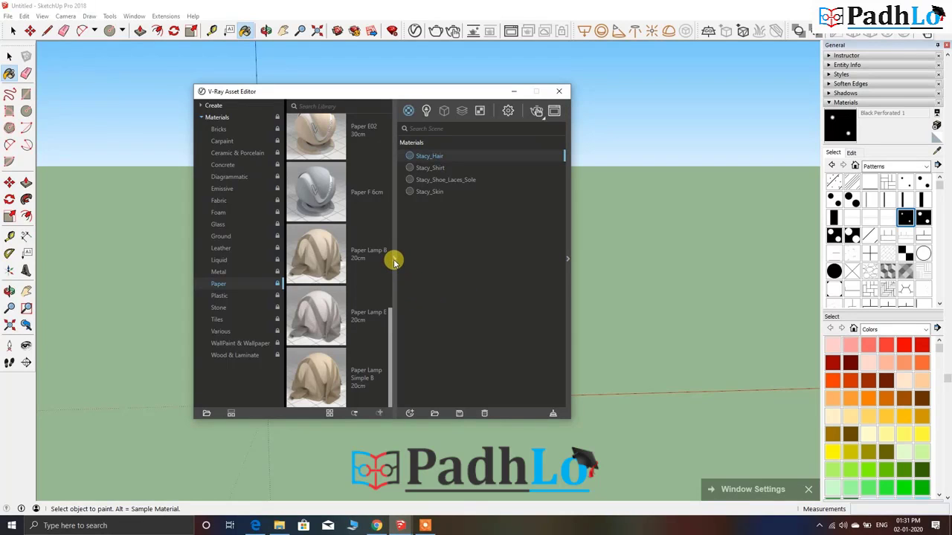
# Show the material properties and add Bricks A02 1m from the Bricks category to the scene materials
pyautogui.click(568, 259)
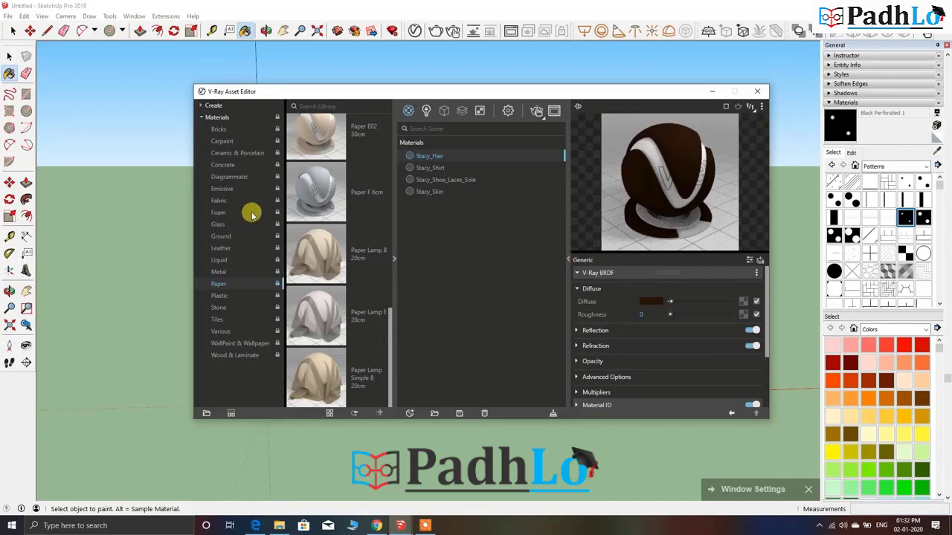
pyautogui.click(221, 130)
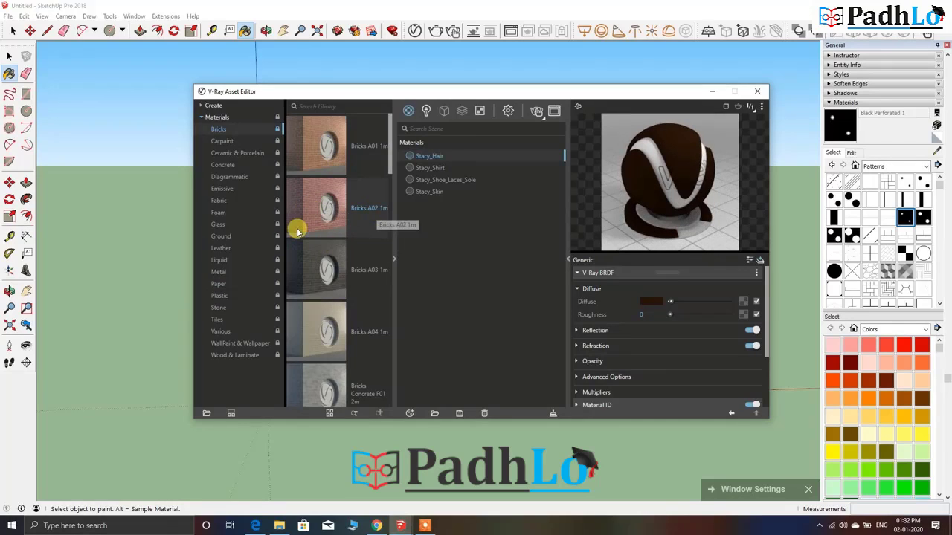
pyautogui.moveTo(304, 213); pyautogui.dragTo(457, 253)
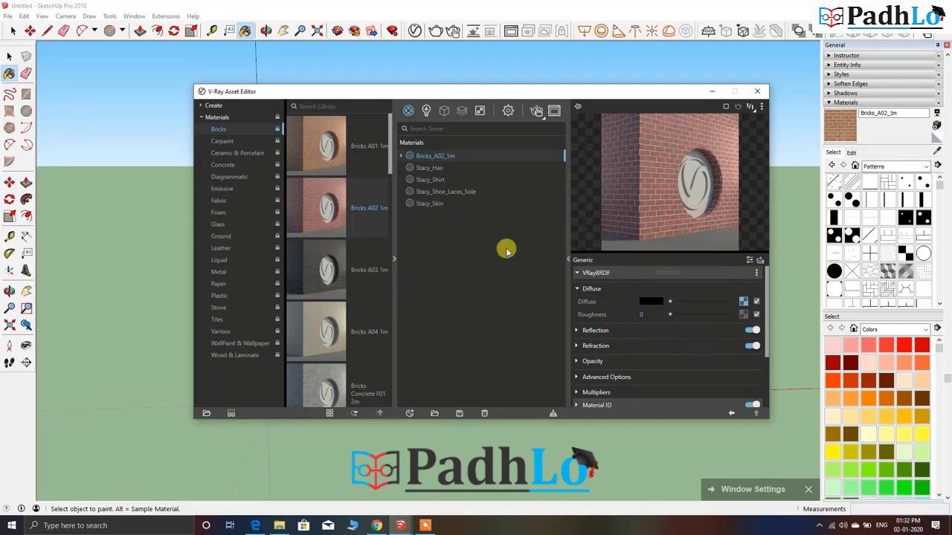
# Choose the temp folder in Documents as a custom location for the V-Ray library
pyautogui.click(206, 415)
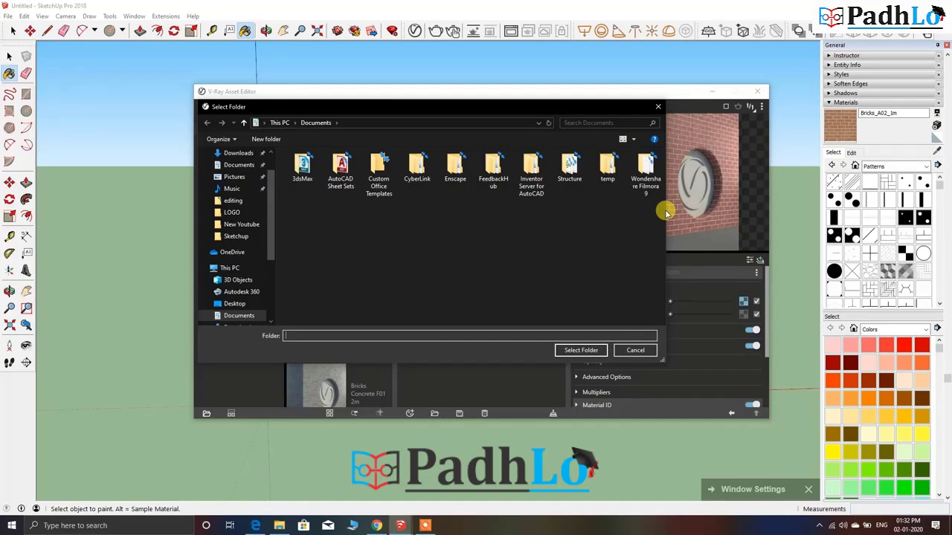
pyautogui.moveTo(662, 211); pyautogui.dragTo(509, 214)
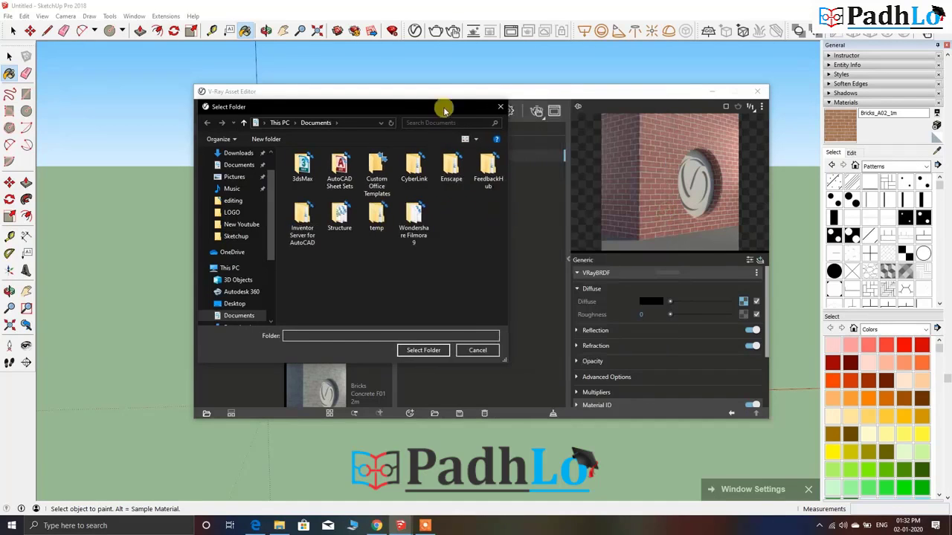
pyautogui.moveTo(447, 106); pyautogui.dragTo(584, 115)
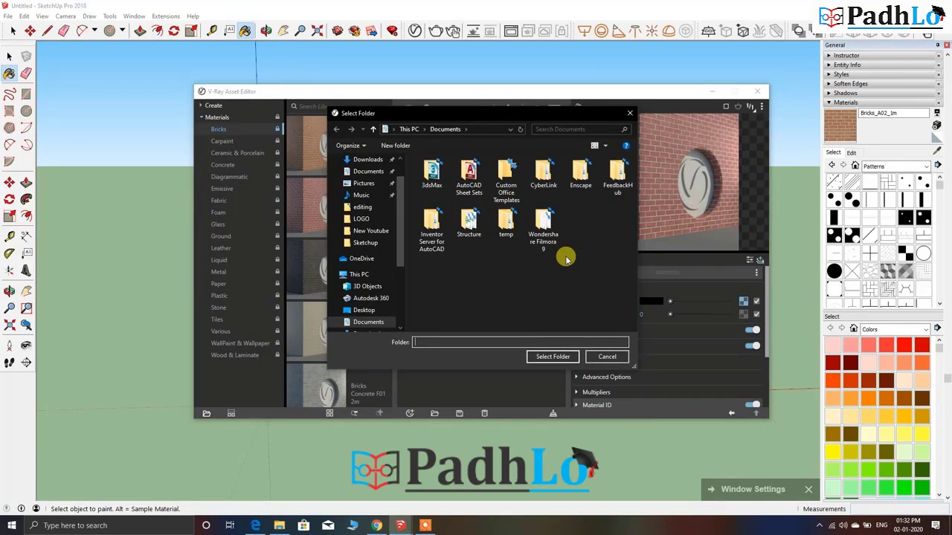
pyautogui.click(506, 225)
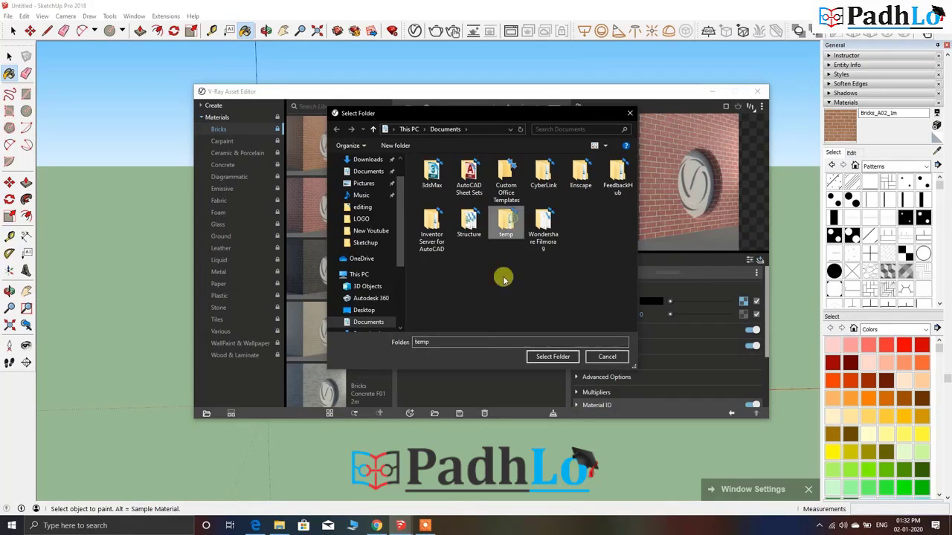
pyautogui.click(551, 358)
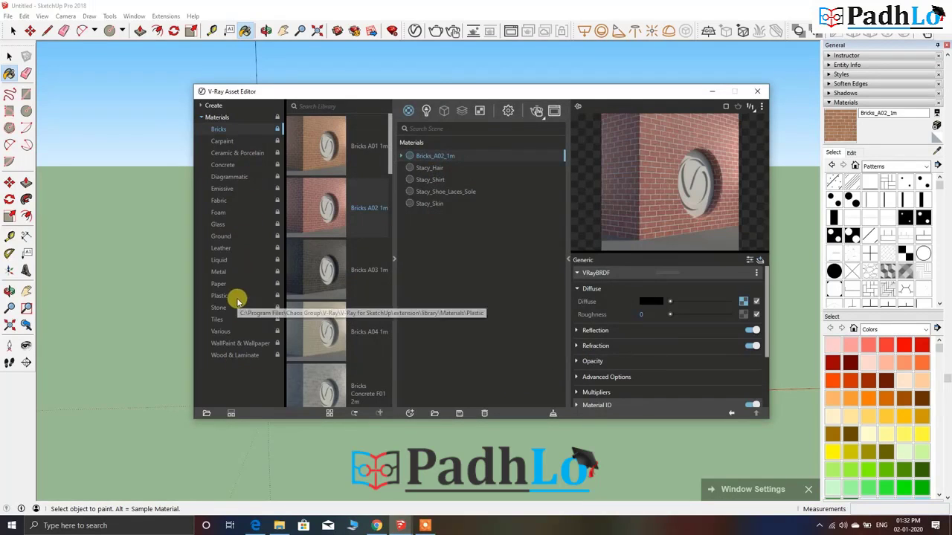
# Try the library's layout and preview display options, zooming the material previews out and back in
pyautogui.click(231, 414)
pyautogui.click(232, 414)
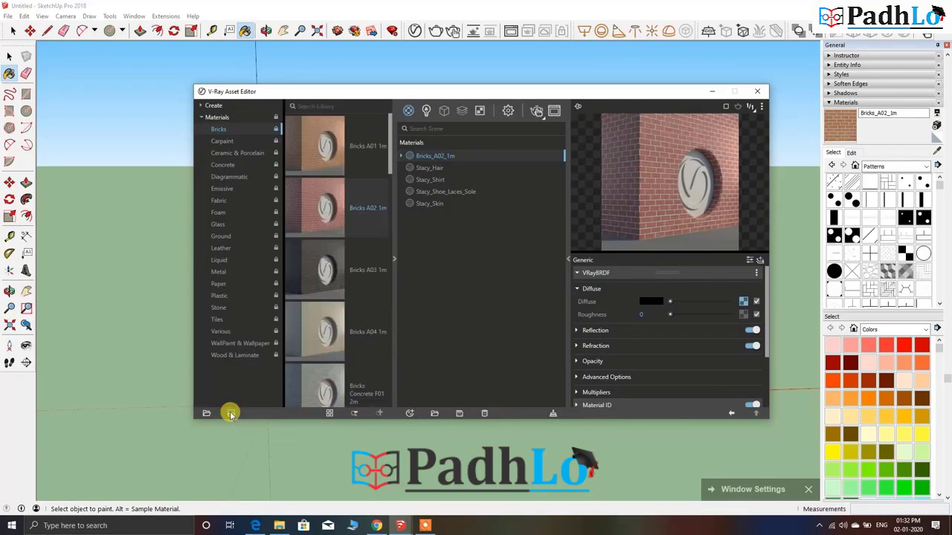
pyautogui.click(330, 414)
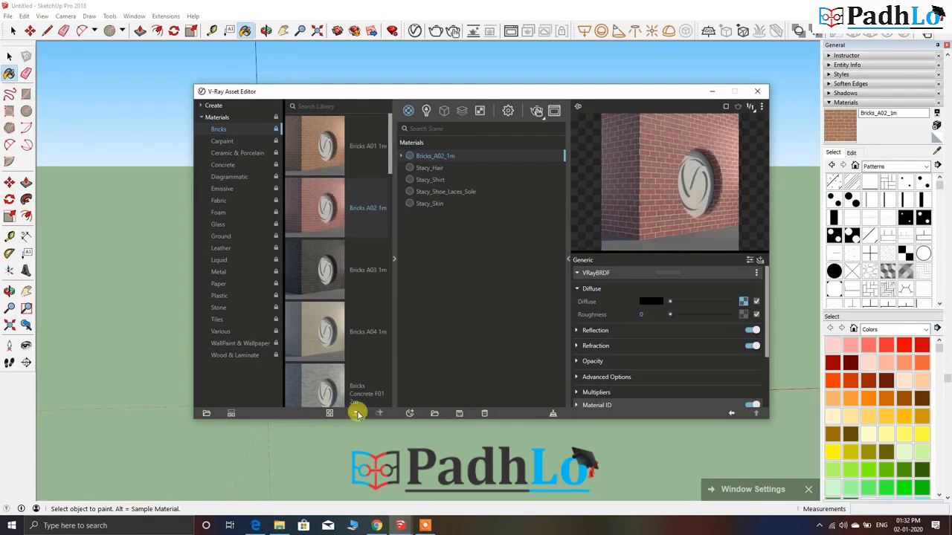
pyautogui.click(357, 414)
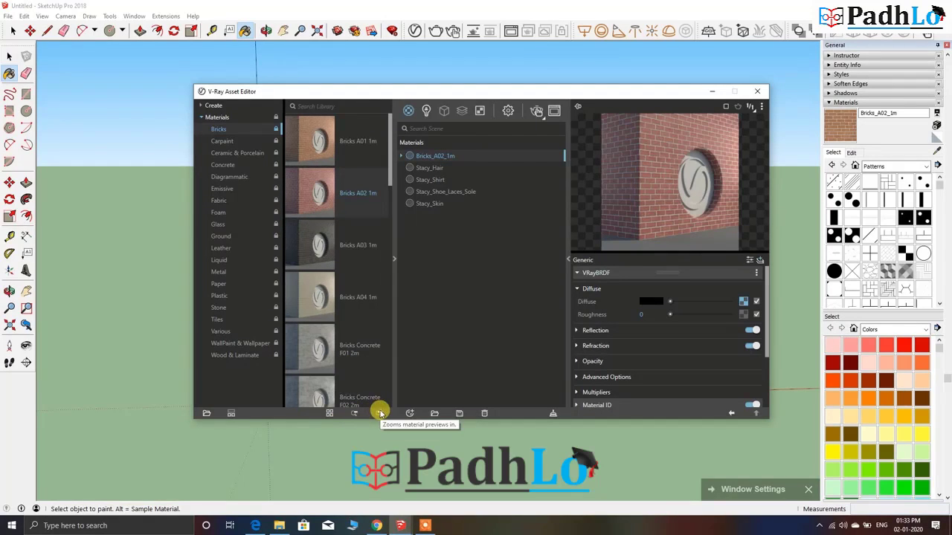
pyautogui.click(380, 413)
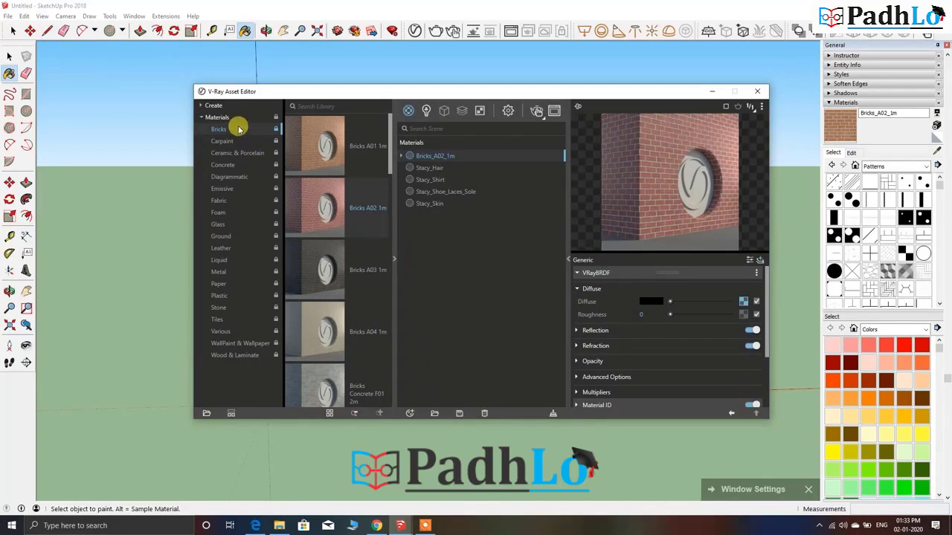
# Browse the assets in the library's Create category and view the V-Ray material and light types available for creation
pyautogui.doubleClick(206, 106)
pyautogui.scroll(-2, 331, 182)
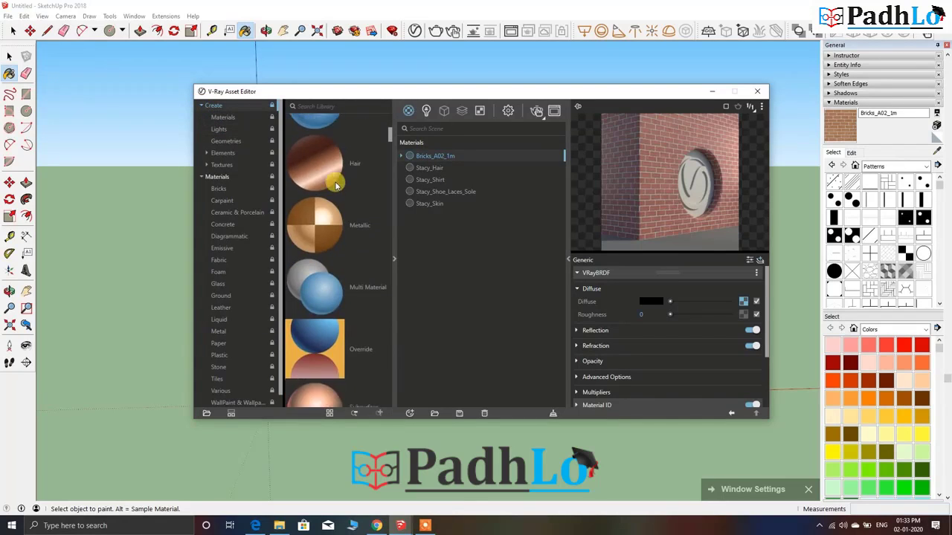
pyautogui.scroll(-6, 334, 186)
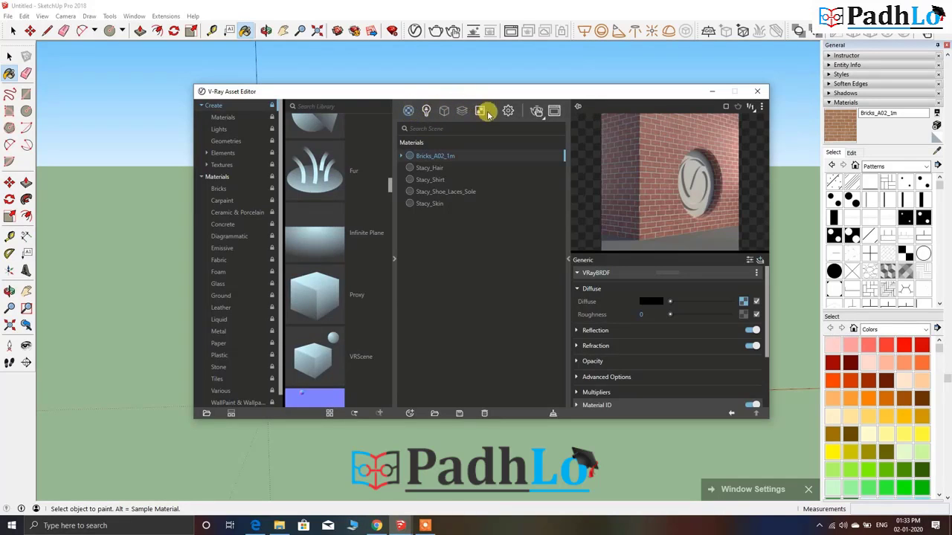
pyautogui.click(408, 111)
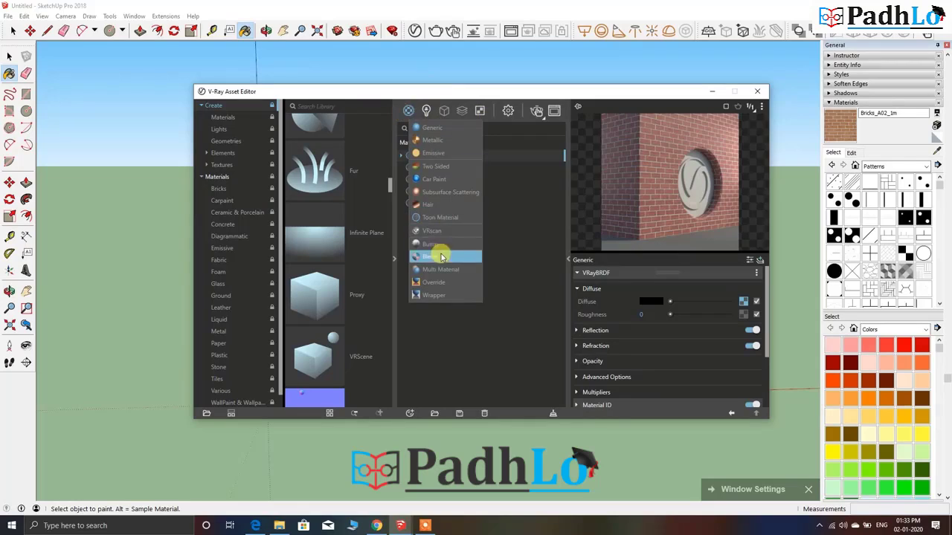
pyautogui.click(426, 110)
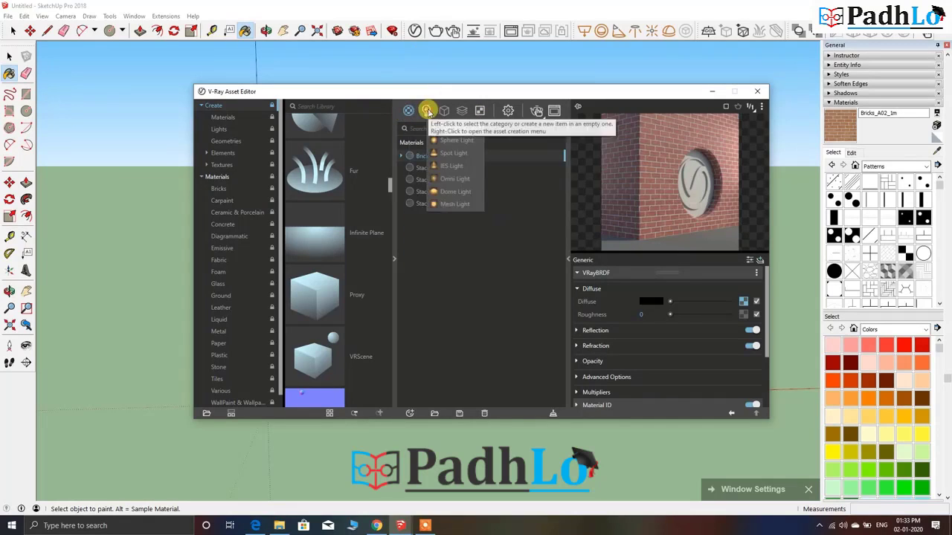
# Collapse the library categories and hide the V-Ray library and the material properties
pyautogui.click(212, 112)
pyautogui.click(211, 111)
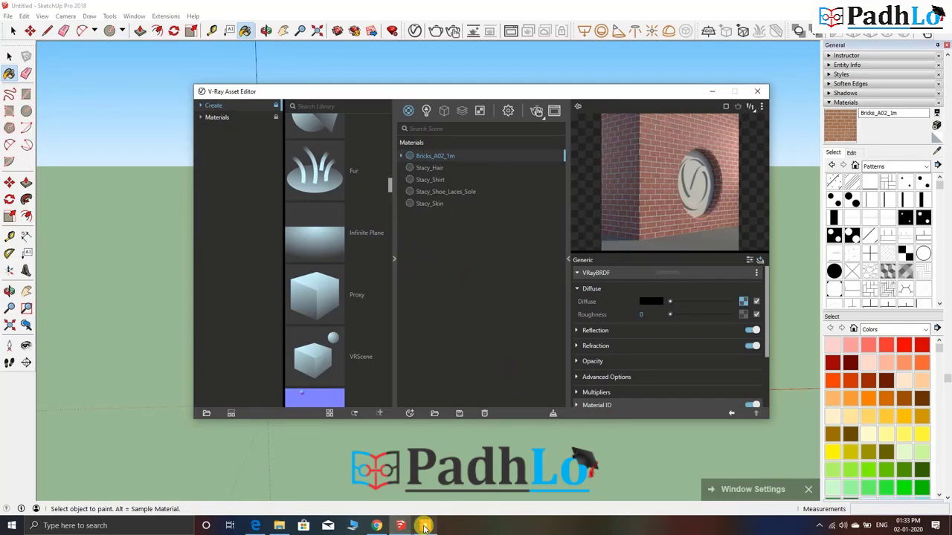
pyautogui.moveTo(425, 527)
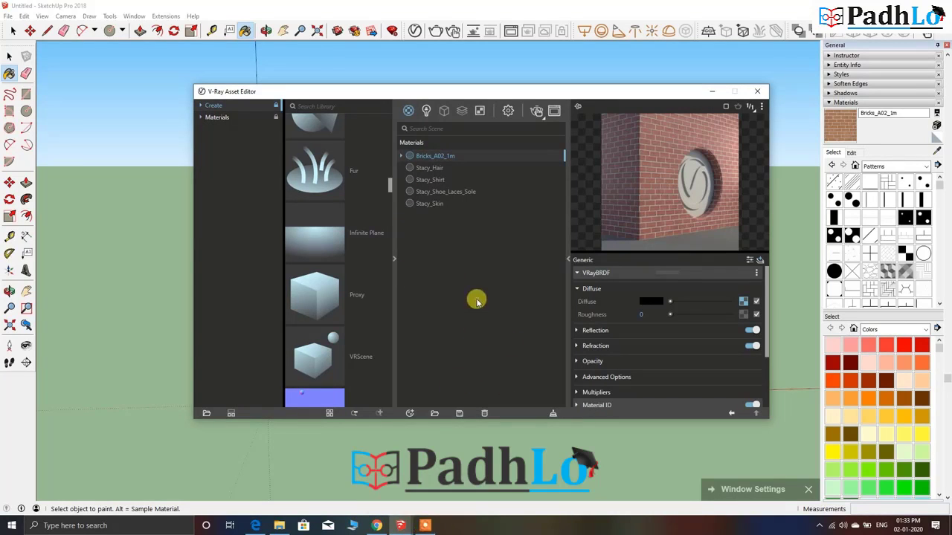
pyautogui.click(397, 260)
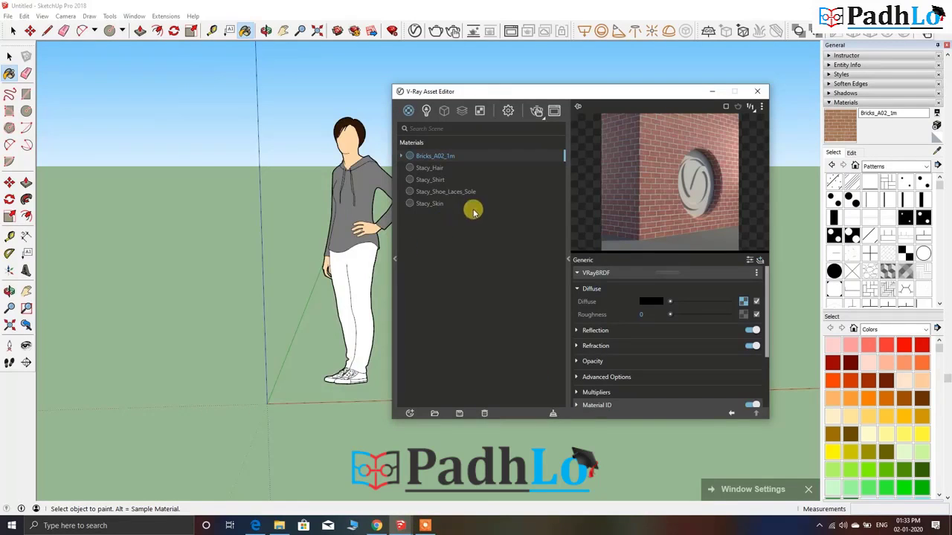
pyautogui.click(555, 110)
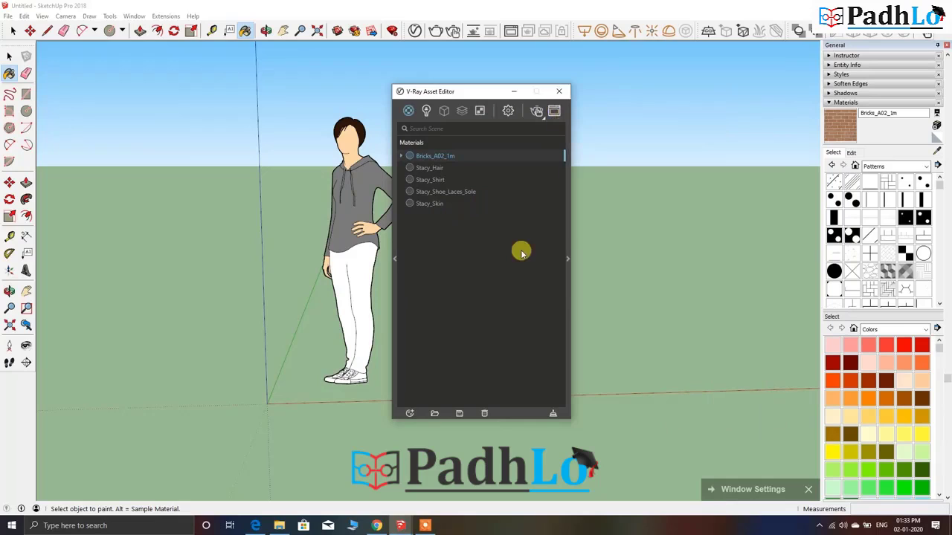